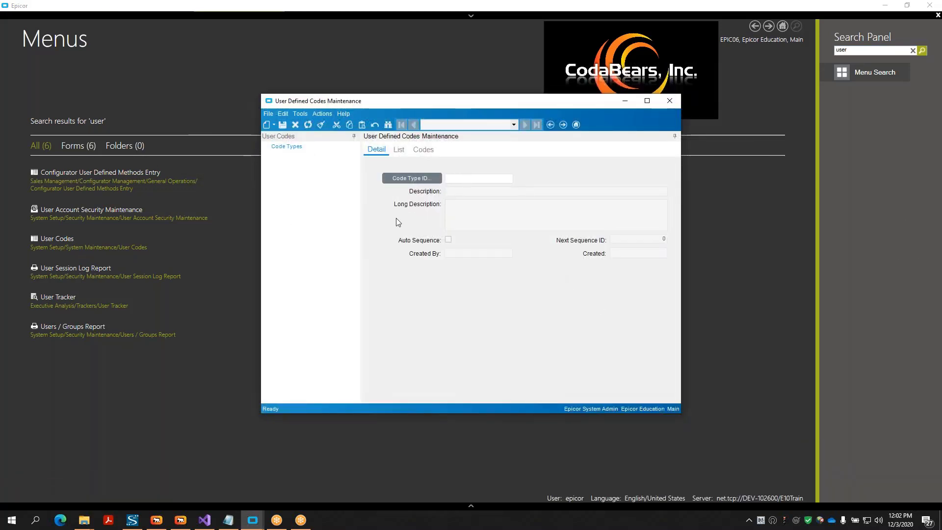
Create the code type LLOptions with the description "Lunch and Learn Options" and save it.
text(U)
text(LL)
text(Options)
key(Tab)
key(Return)
text(Lunch and Learn Options)
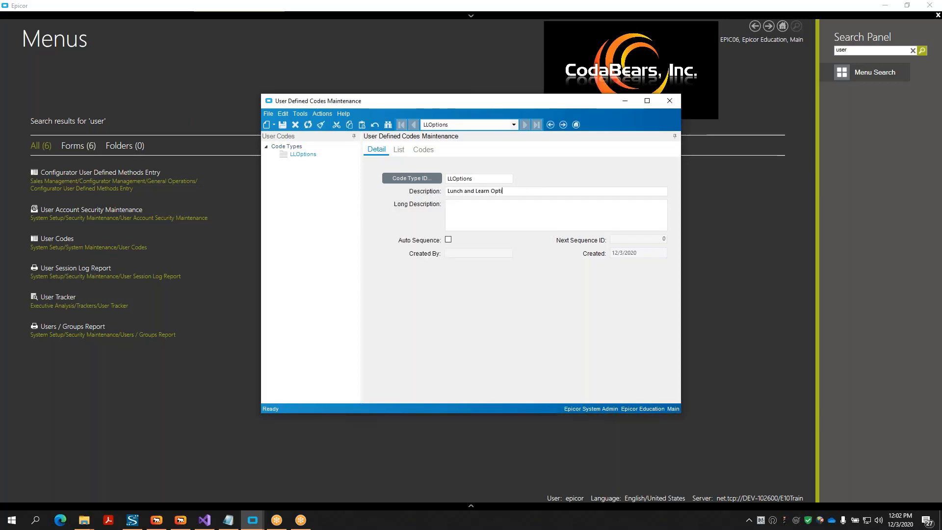
click(282, 125)
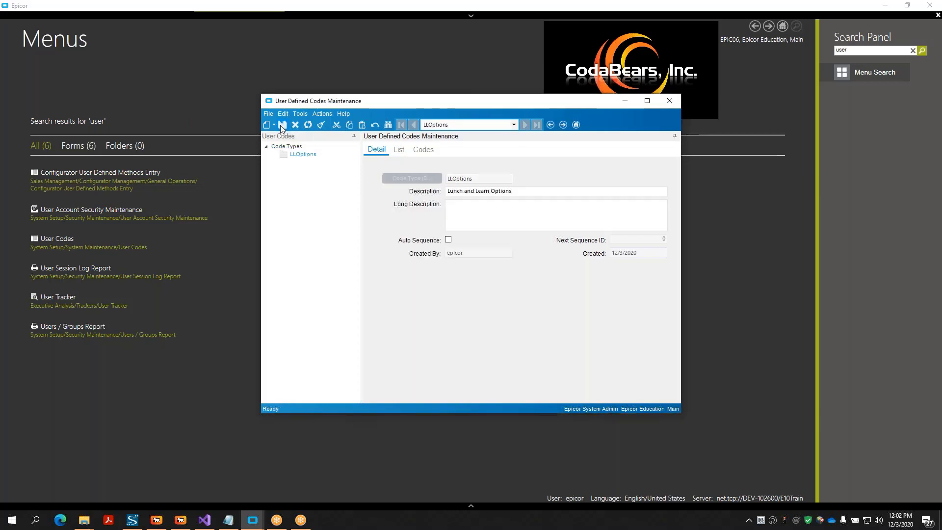
Add a user-defined code OA with the description "Option A" to the LLOptions code type and save it.
click(274, 126)
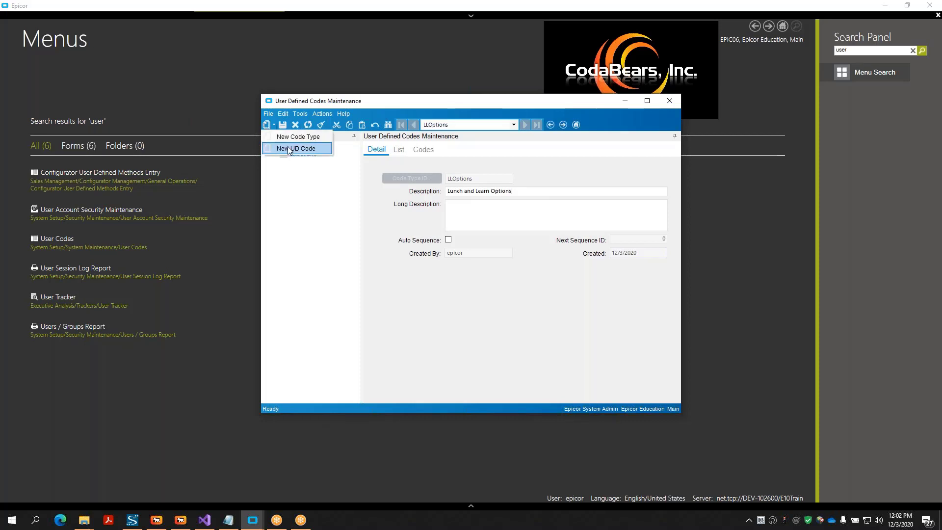
click(296, 148)
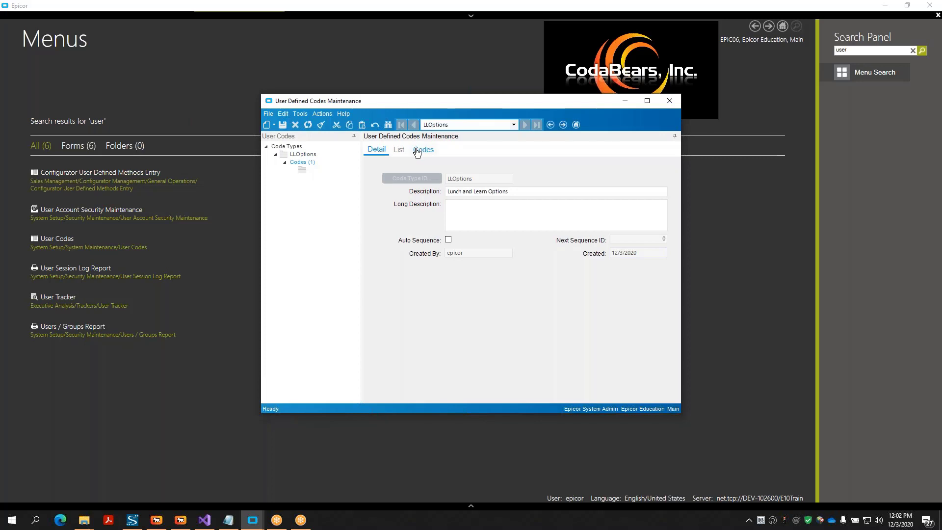
click(418, 151)
click(449, 187)
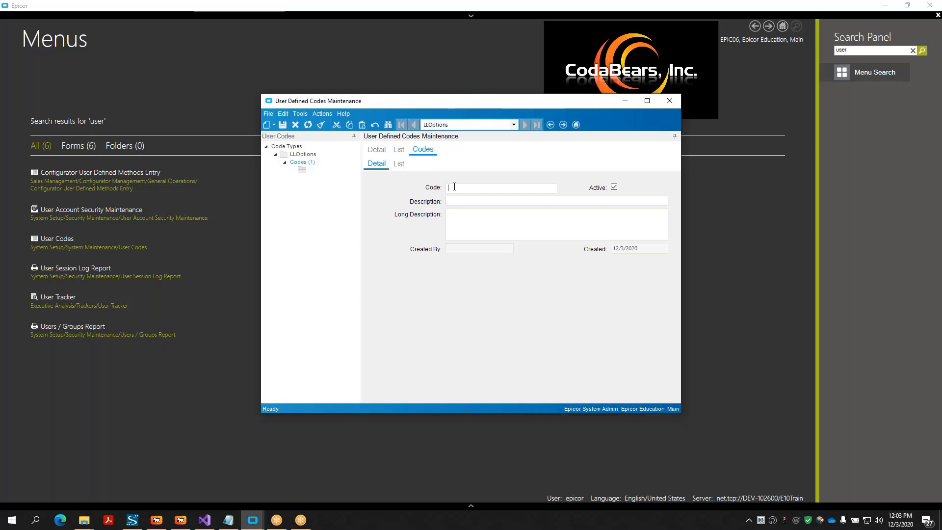
text(OA)
click(456, 202)
text(Option A)
click(283, 125)
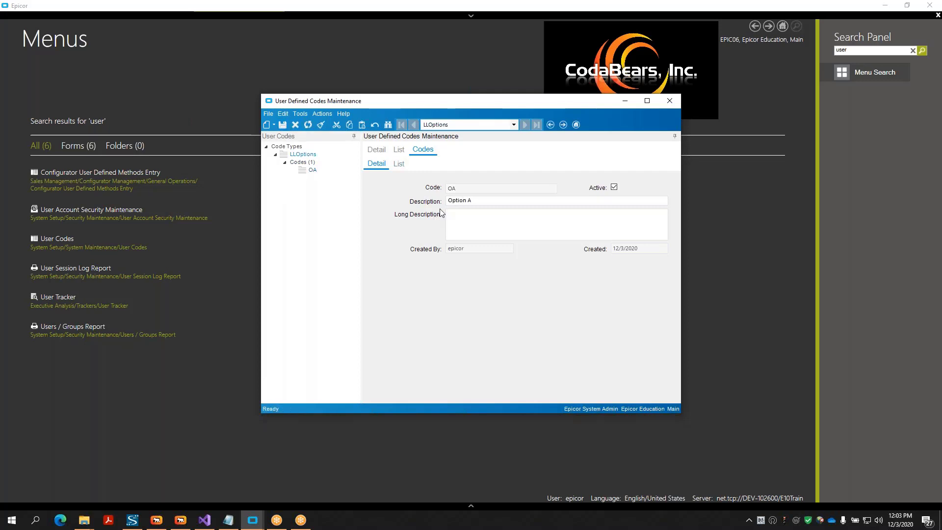
Add a second code OB with the description "Option B" to LLOptions and save it.
click(273, 126)
click(290, 149)
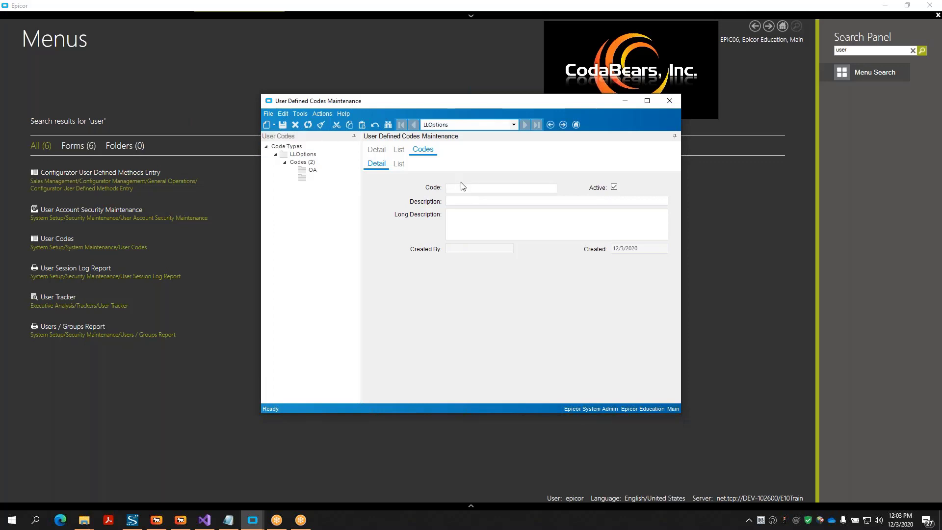
text(OB)
key(Tab)
text(Option B)
key(ctrl+s)
Add a third code OC with the description "Option C" to LLOptions and save it.
click(274, 126)
click(290, 148)
text(Op)
key(Tab)
text(Option C)
click(283, 126)
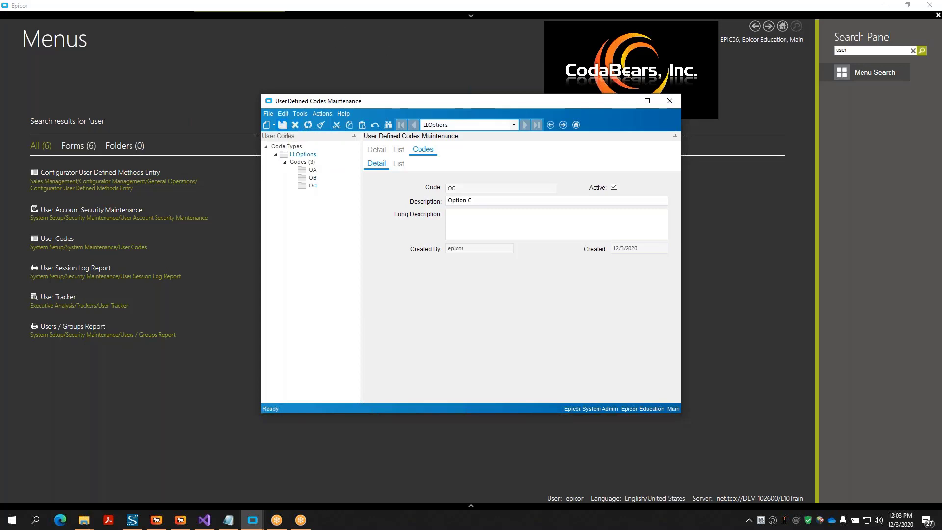
click(471, 200)
click(498, 200)
drag(470, 105, 454, 99)
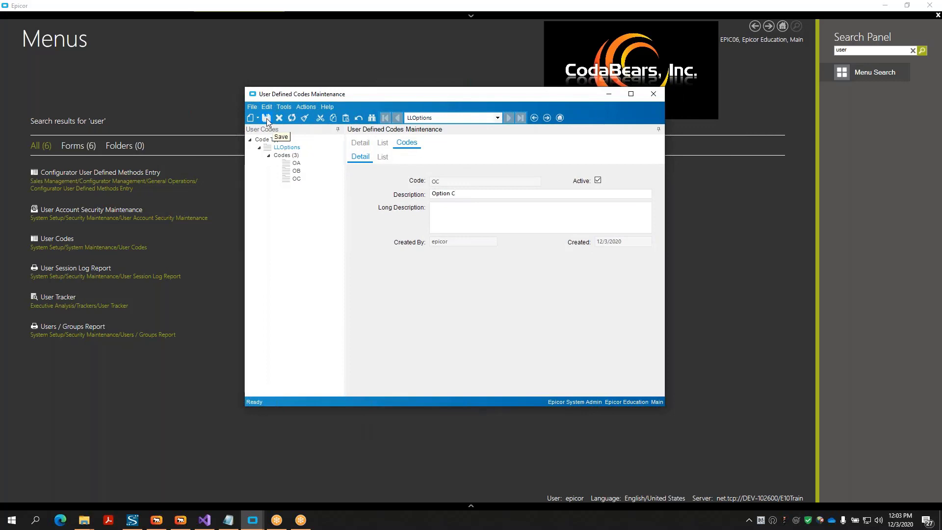
click(447, 180)
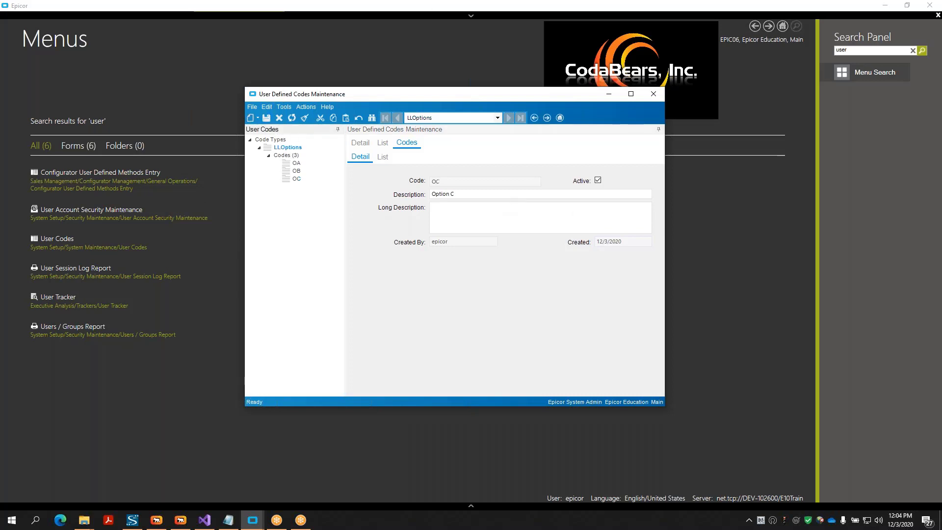
Review the details of the LLOptions code type and of its codes OA, OB and OC.
click(360, 143)
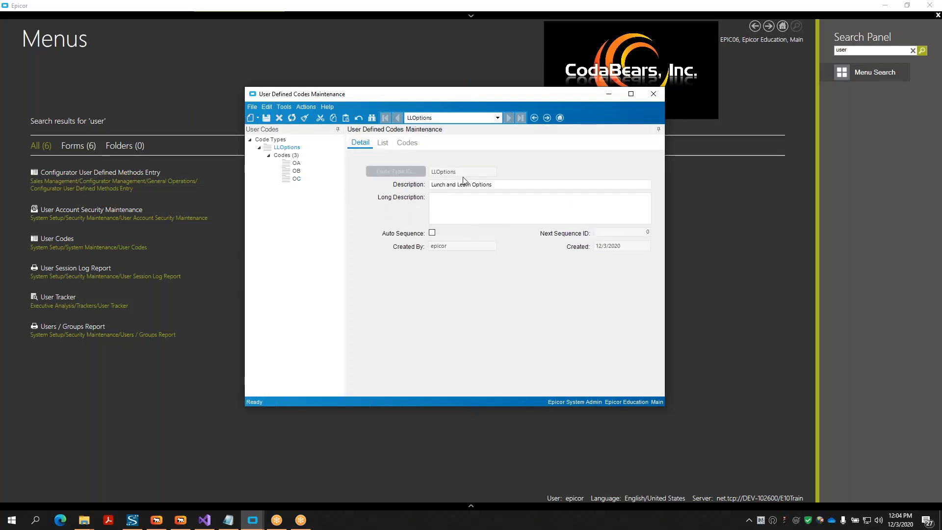
click(296, 163)
click(296, 171)
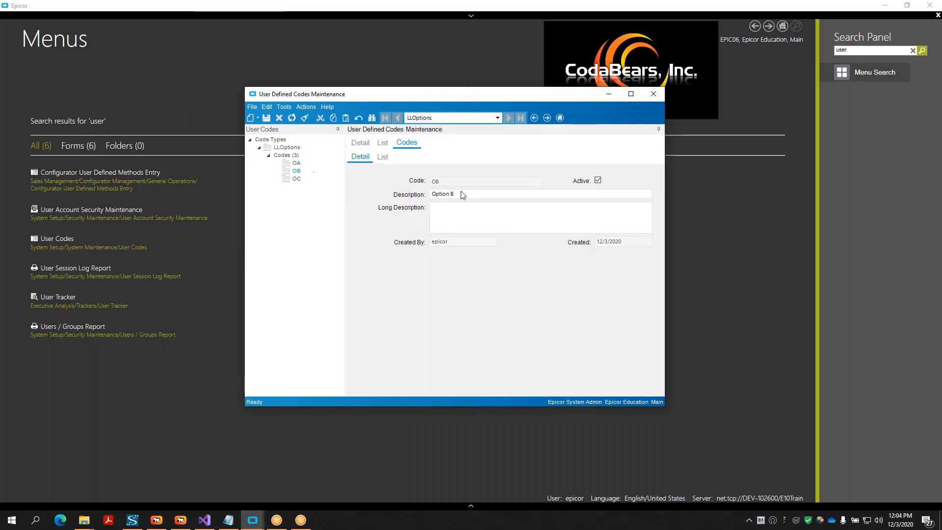
click(297, 179)
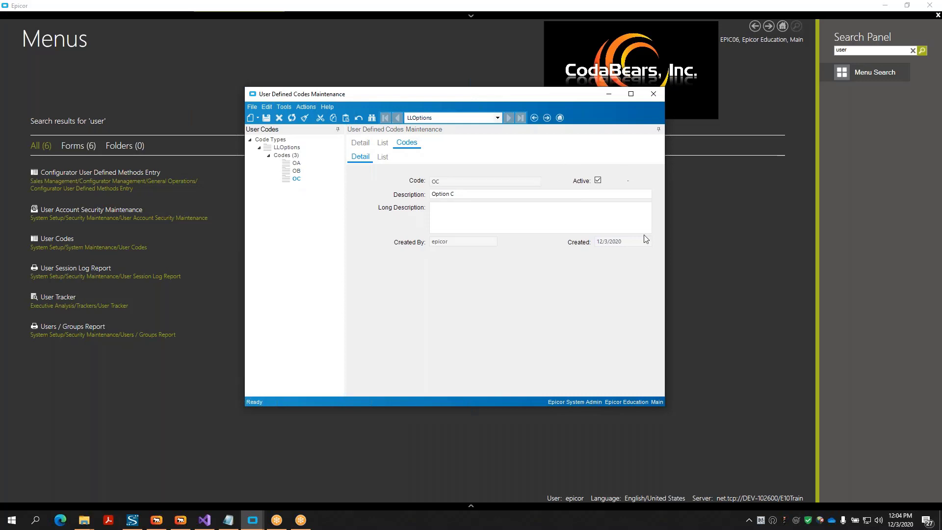
click(296, 164)
Leave the user codes window, return to the Epicor home page and reveal its hidden options bar.
key(alt+F4)
click(782, 25)
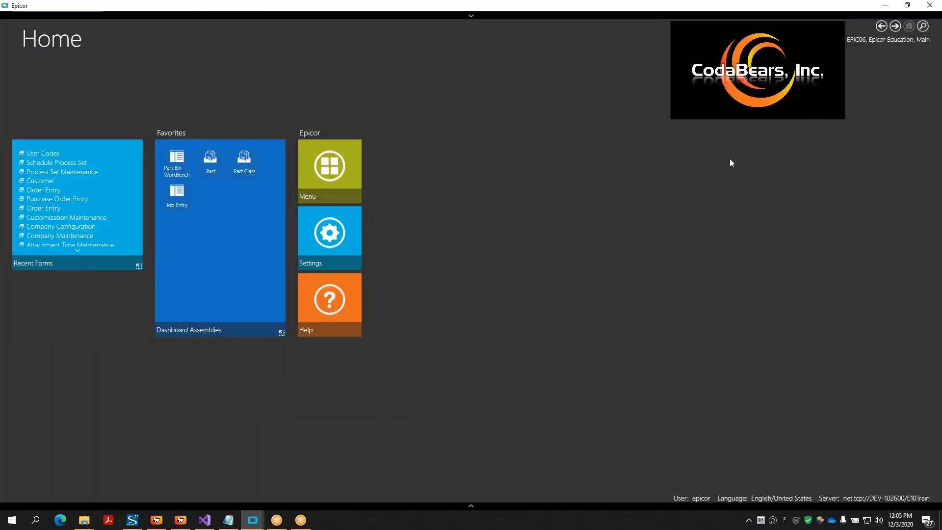
click(472, 505)
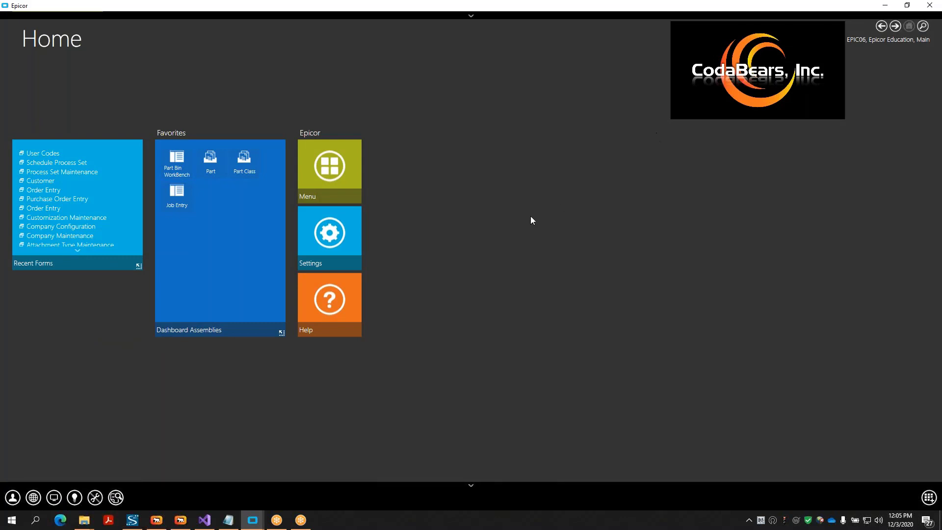
Open the recent Customer form with the Base Only option, without any customization layer.
click(70, 191)
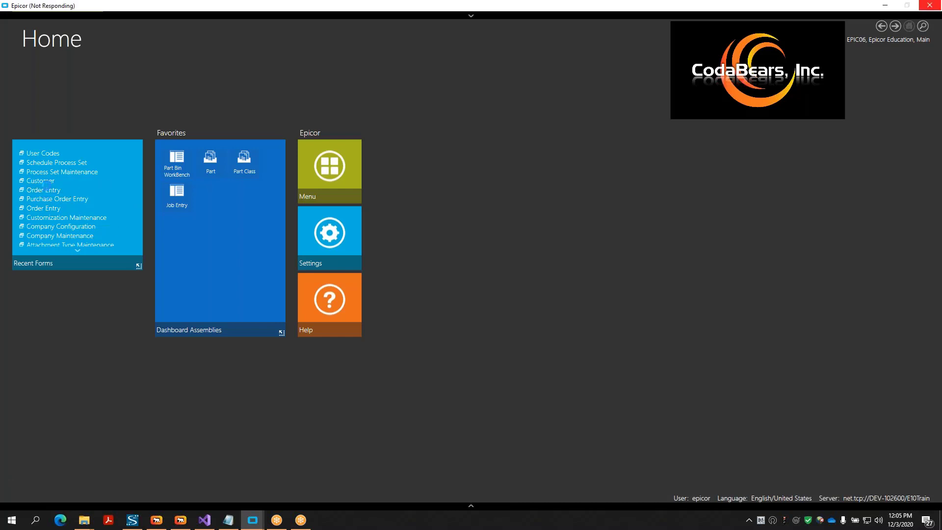
click(390, 250)
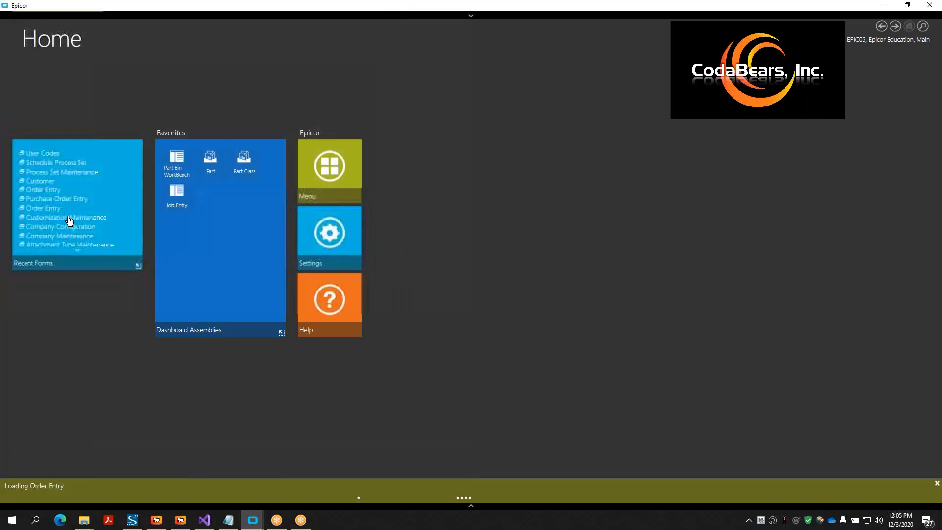
click(44, 182)
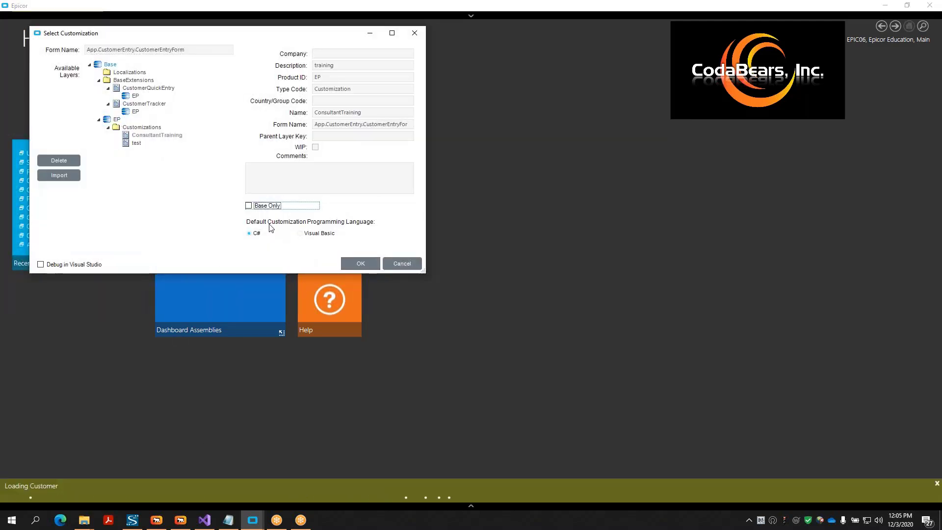
click(250, 207)
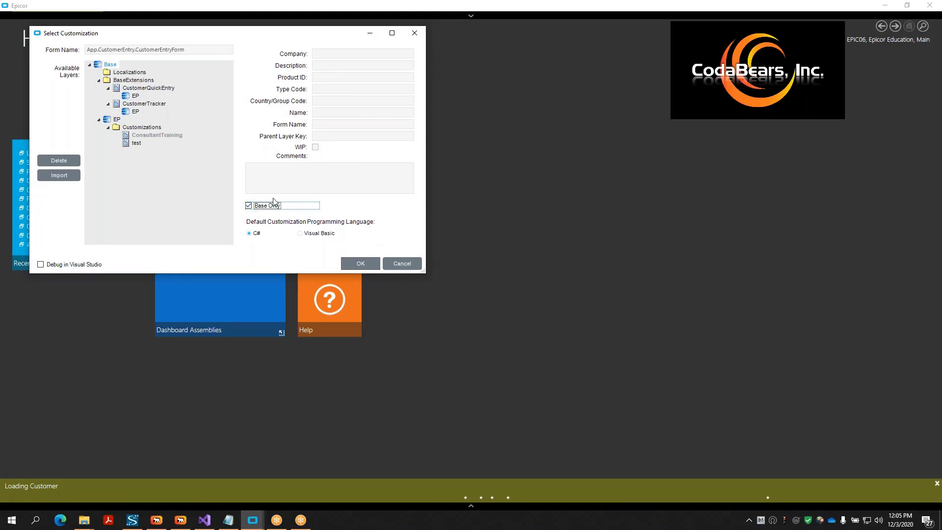
click(368, 265)
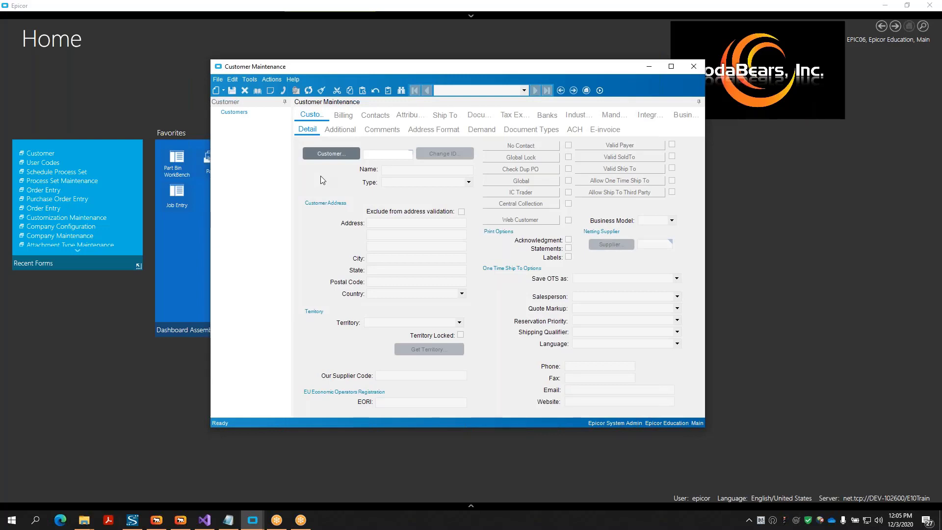
Open the customization tools for the Customer Maintenance form and arrange both windows side by side.
right_click(320, 178)
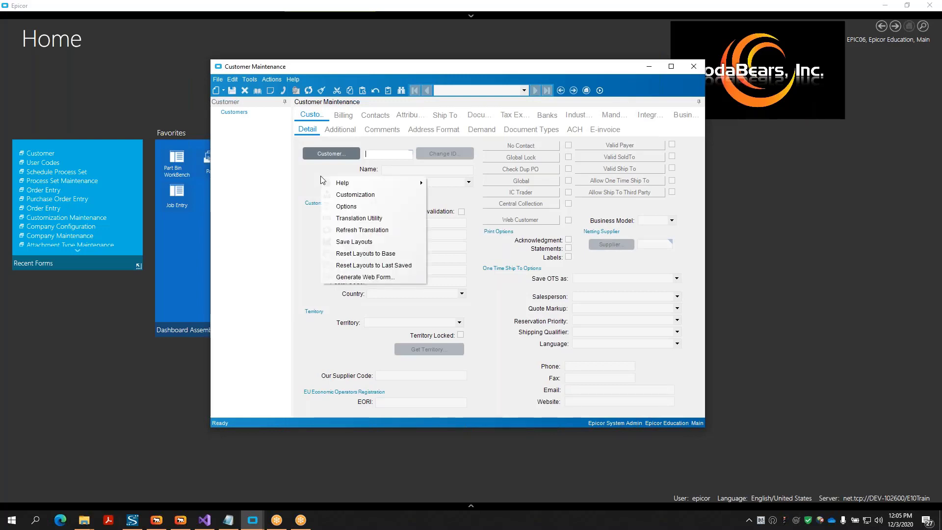
click(250, 79)
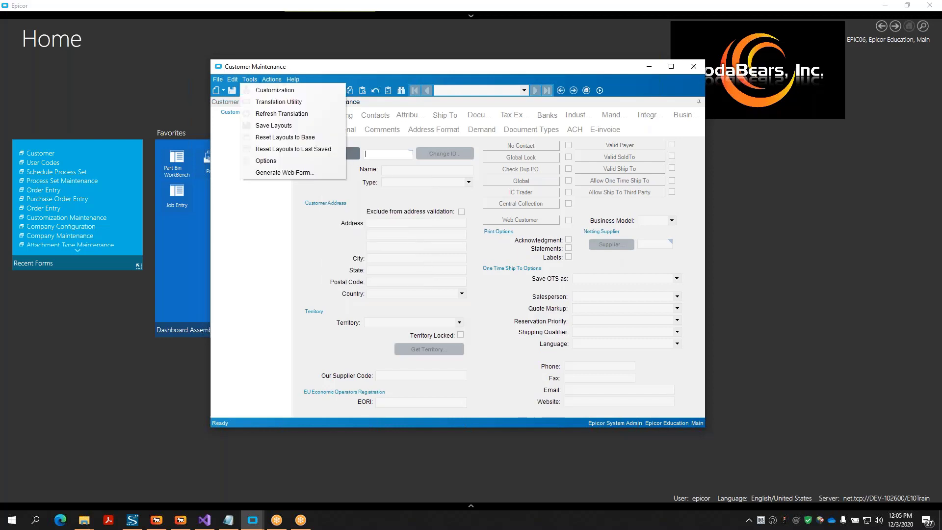
click(285, 91)
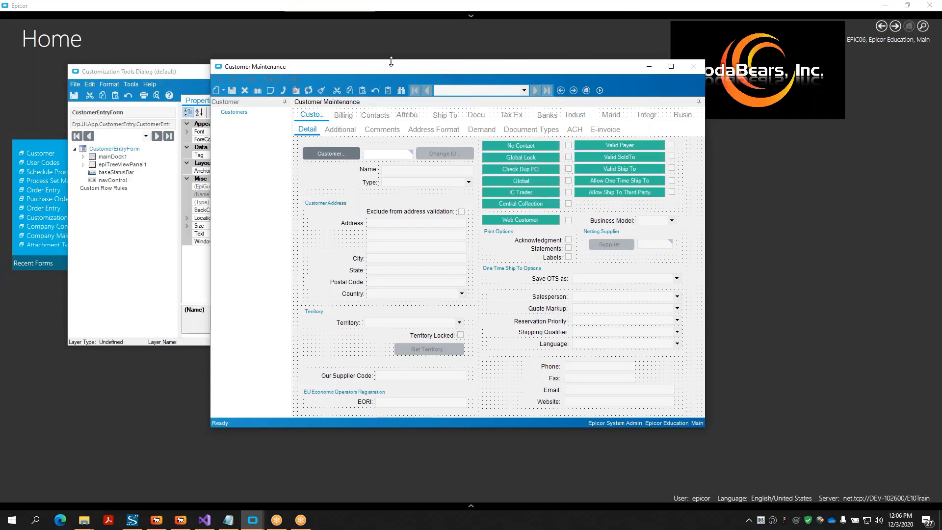
drag(304, 72, 538, 73)
click(325, 71)
drag(324, 71, 274, 66)
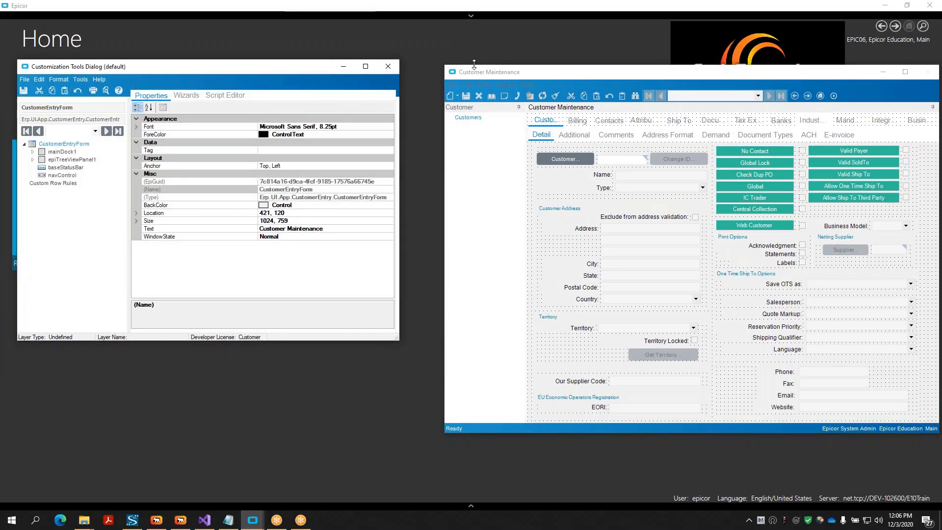
drag(487, 72, 459, 66)
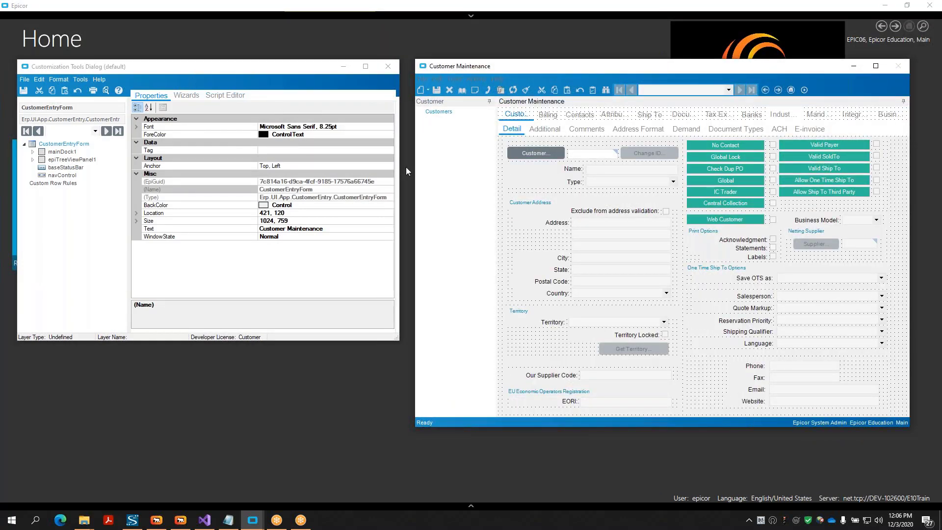
Examine the properties of the customer ID, Type and Address fields on the Customer Maintenance form.
click(608, 155)
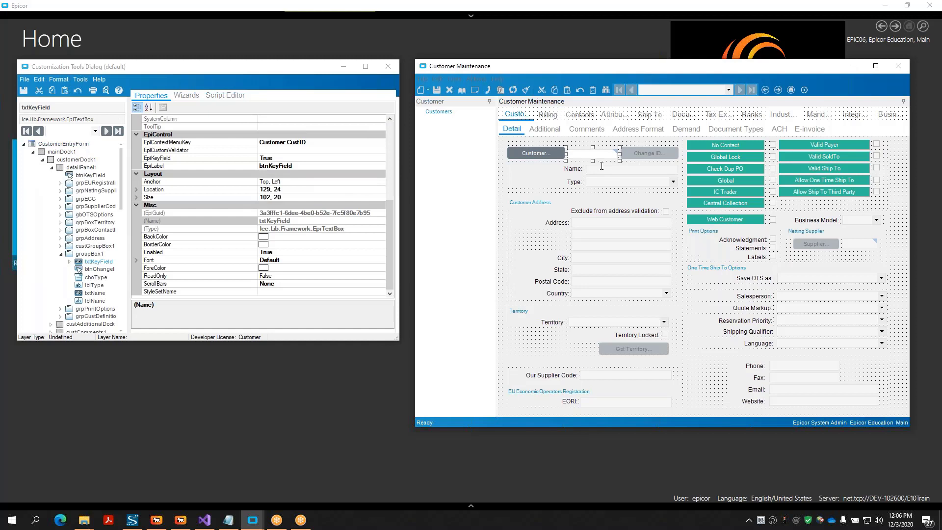
click(602, 181)
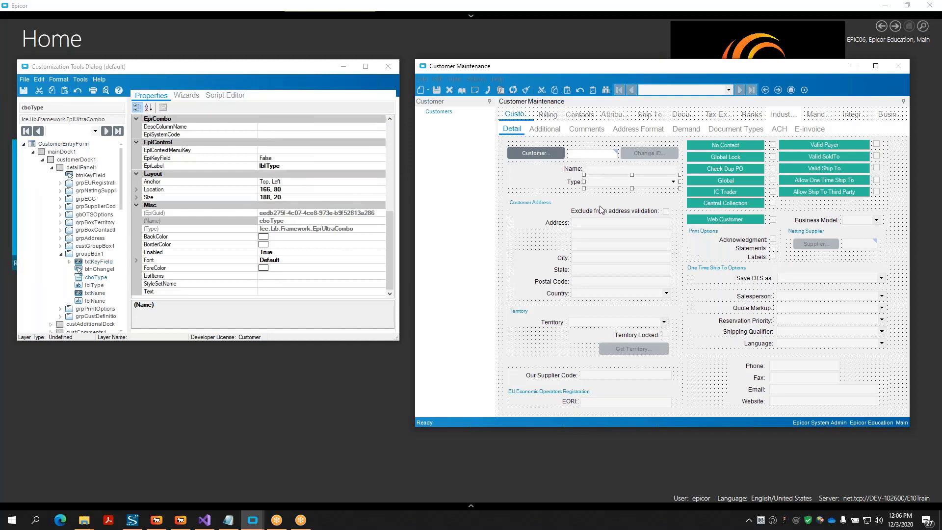
key(Tab)
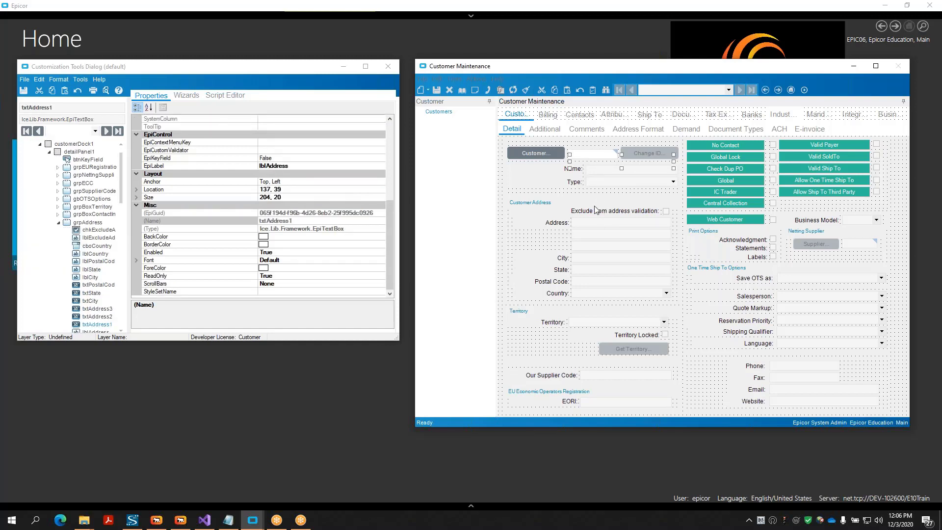
click(587, 221)
Restore the main Epicor window behind the Customization Tools Dialog and place the dialog beside the customer form again.
drag(297, 72, 341, 93)
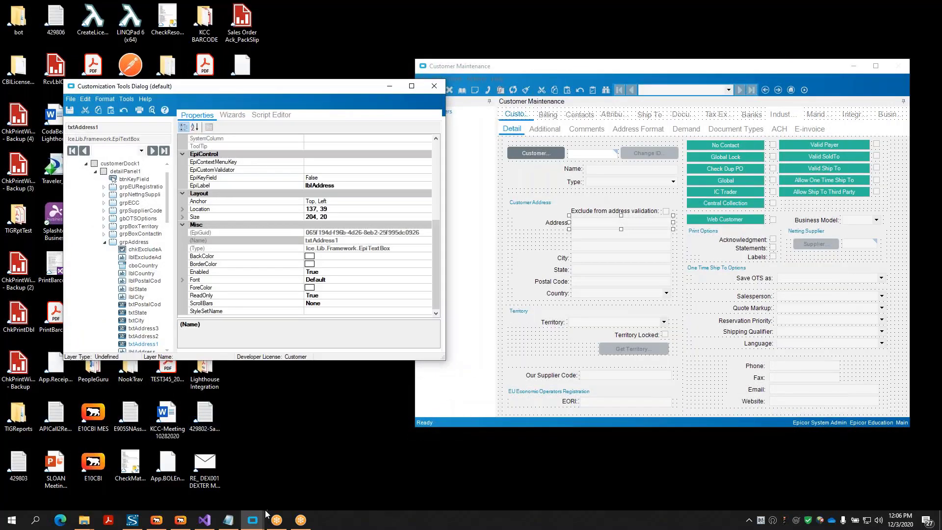
mouse_move(253, 521)
click(152, 478)
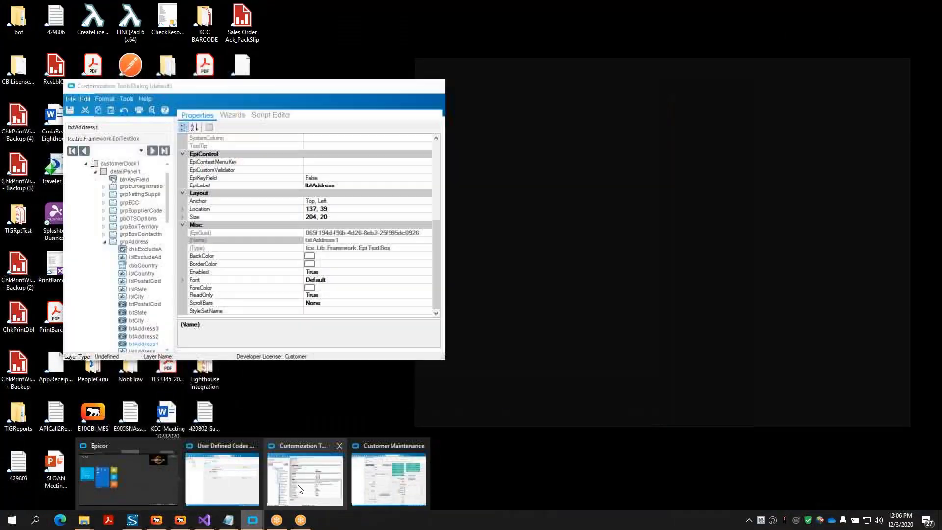
click(304, 478)
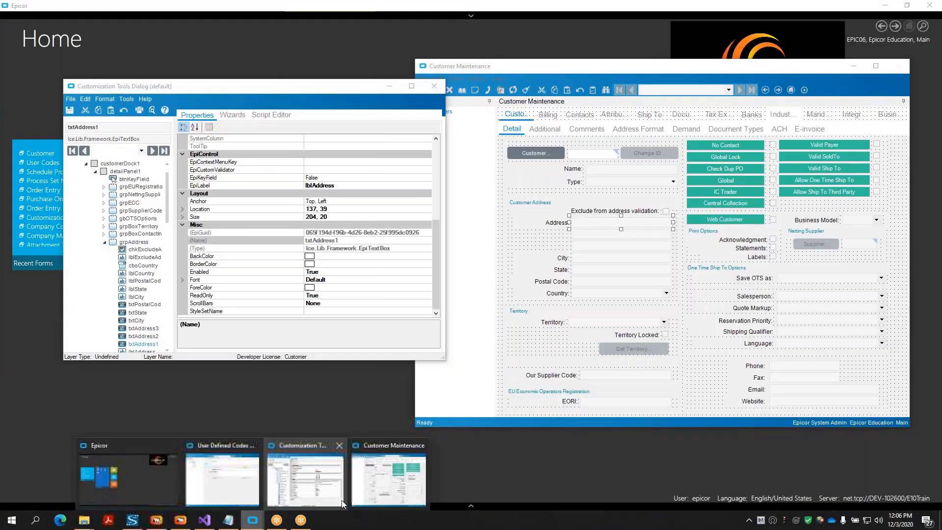
drag(331, 92, 285, 83)
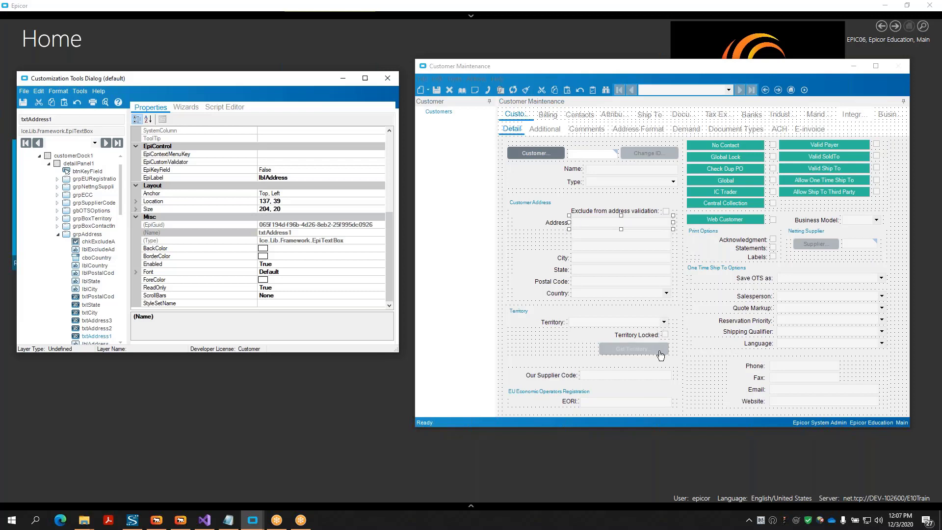
Move the Get Territory button to the left of the Territory Locked label, and select that label.
drag(651, 339, 559, 337)
click(581, 337)
click(600, 339)
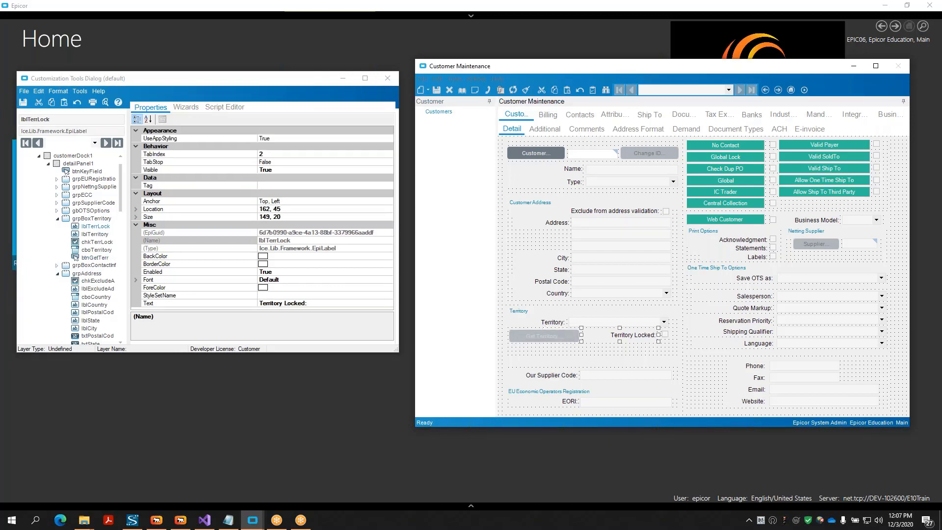
Open the ToolBox of form controls and move it over the upper part of the Customization Tools Dialog.
click(80, 92)
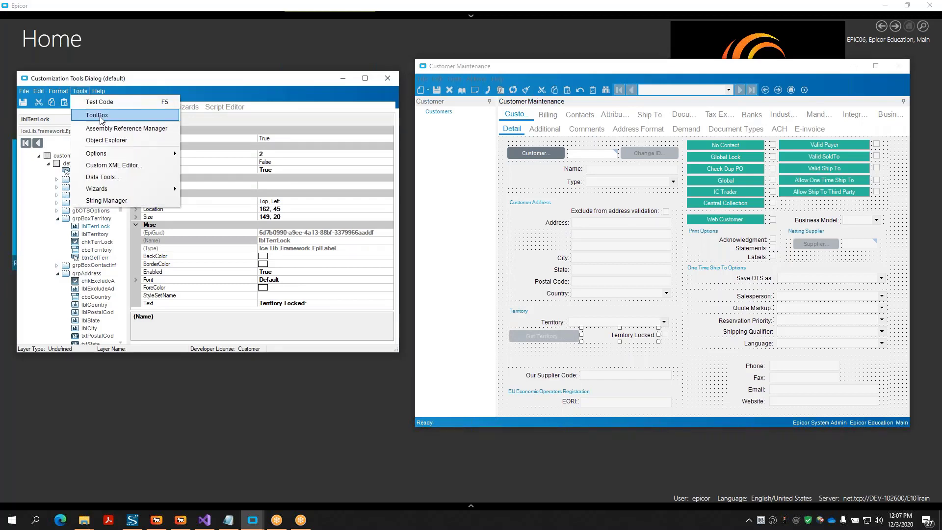
click(97, 115)
drag(123, 79, 200, 41)
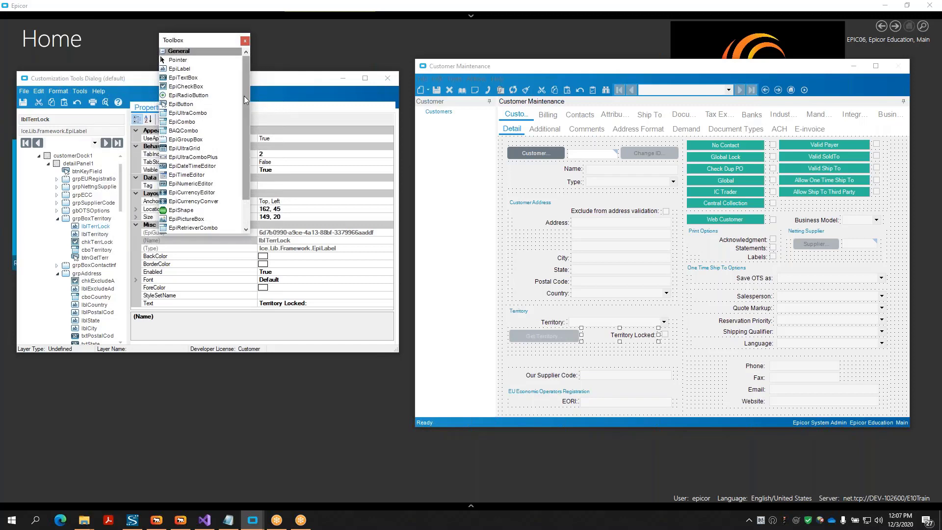
Add an EpiCombo control below the Territory Locked label in the Territory group of the customer form.
drag(244, 99, 244, 104)
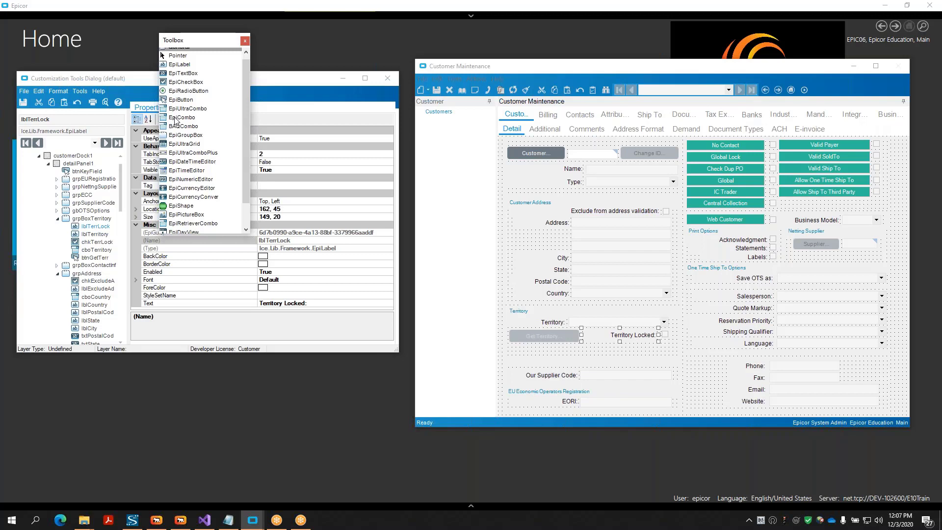
click(176, 119)
drag(547, 344, 629, 349)
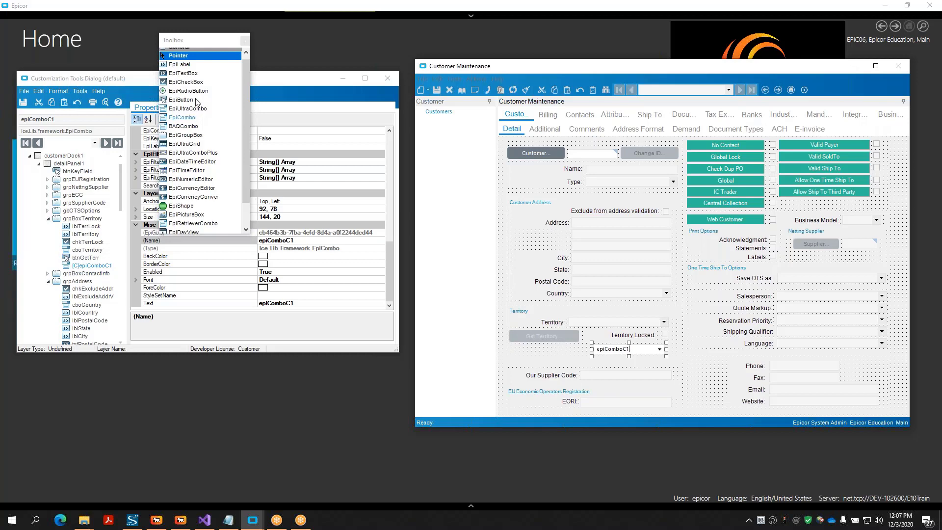
Move the ToolBox out of the way, then reposition the Customization Tools Dialog and enlarge it to show more properties.
drag(207, 43, 419, 50)
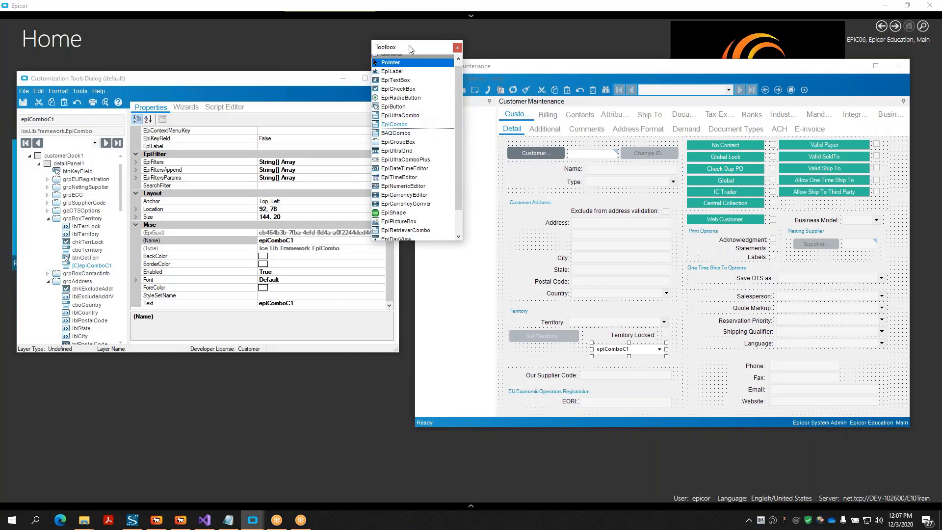
drag(407, 52, 379, 57)
drag(190, 81, 220, 78)
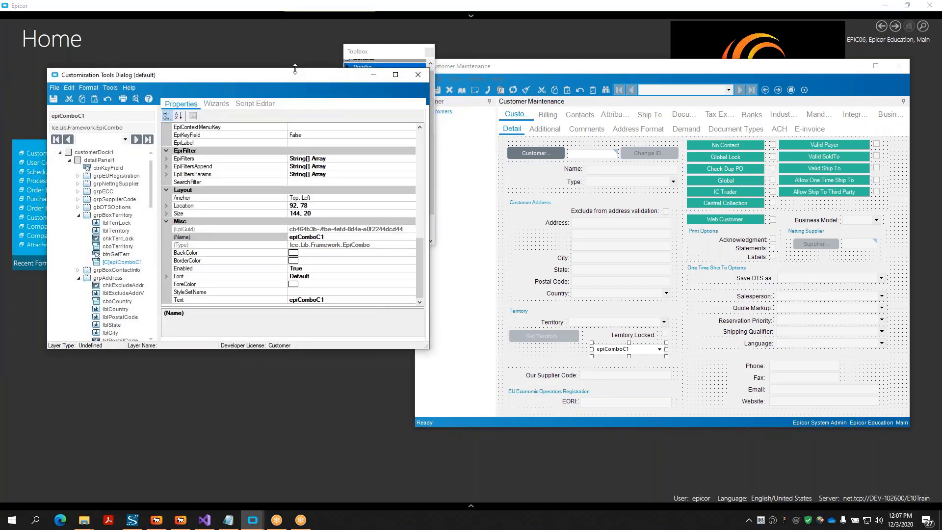
drag(378, 52, 196, 53)
click(249, 51)
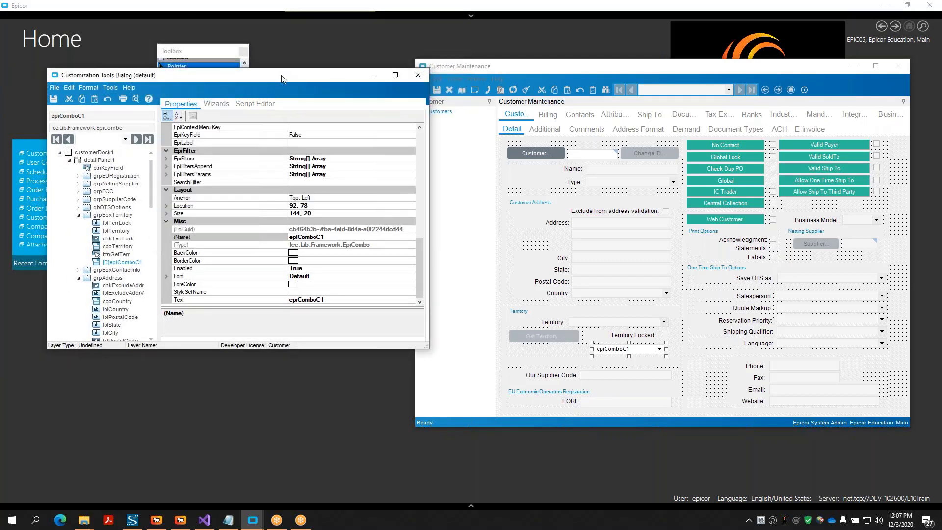
drag(295, 74, 280, 47)
click(624, 349)
drag(415, 321, 427, 444)
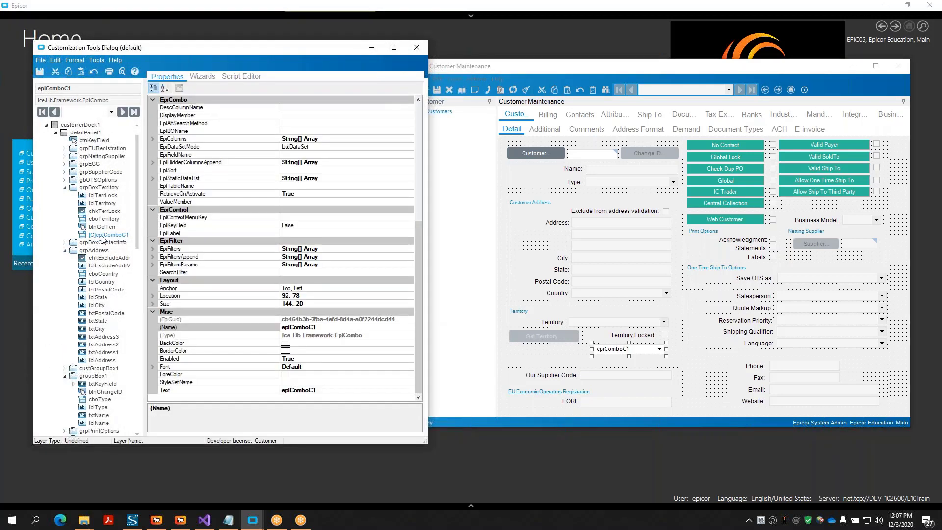
Clear the new combo box's Text property and set its Name to LLUserCode.
click(108, 236)
drag(418, 293, 412, 328)
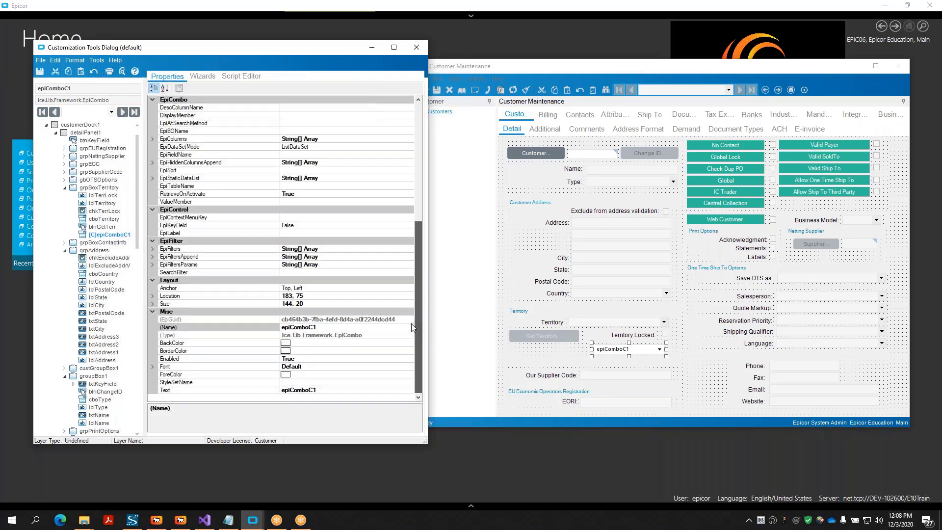
click(326, 390)
drag(320, 391, 273, 394)
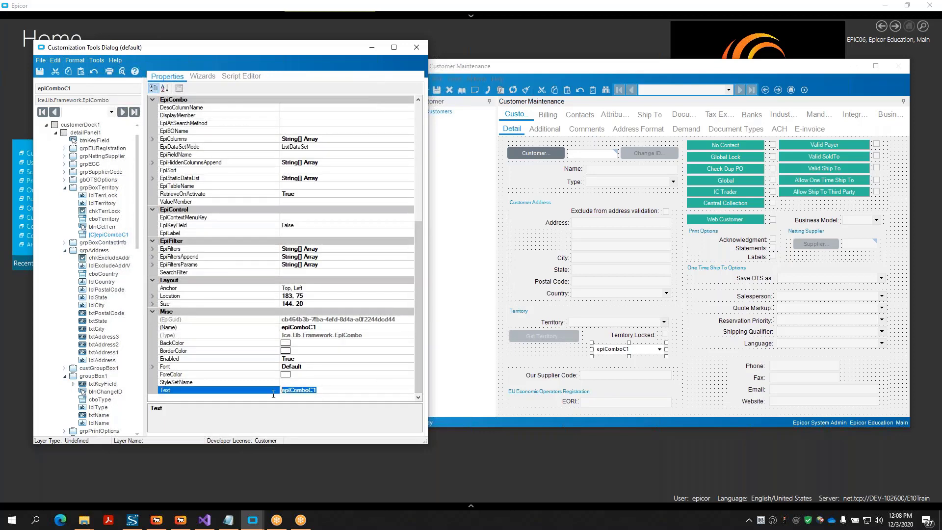
key(BackSpace)
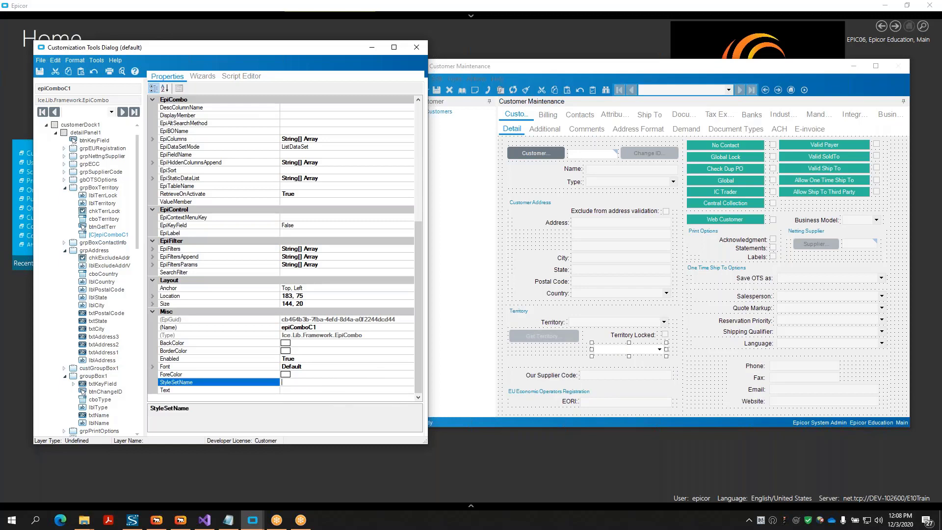
click(277, 326)
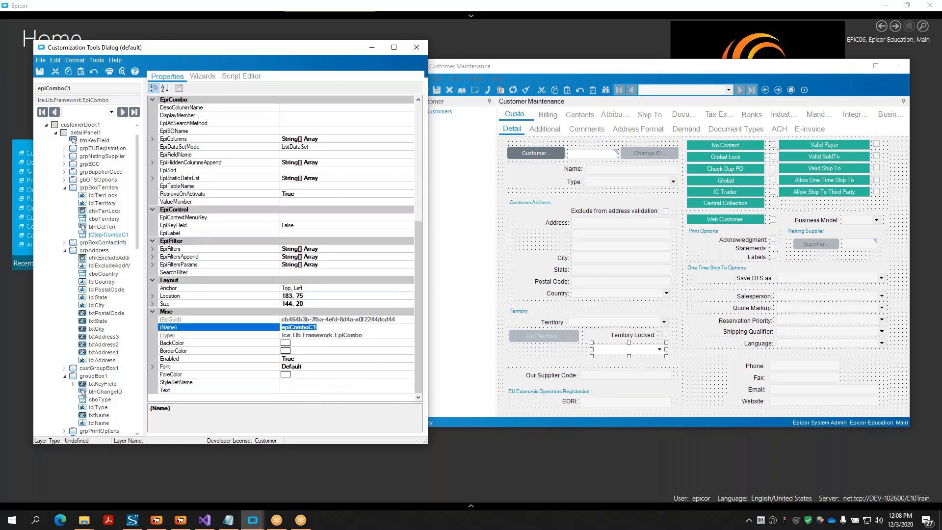
text(LLUserCode)
key(BackSpace)
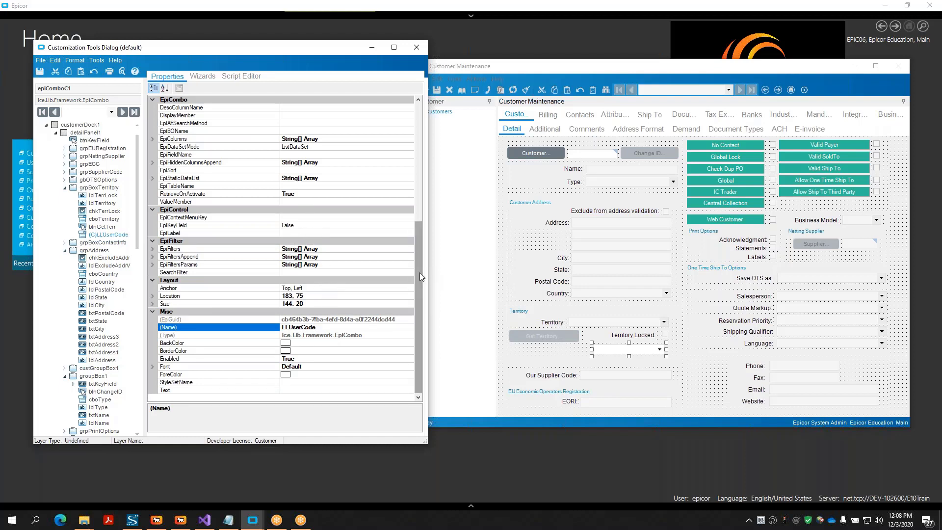
Set the combo's EpiBOName to Ice:BO:UserCodes, EpiTableName to UDCodes, EpiSort and ValueMember to CodeID, and DisplayMember to CodeDesc.
drag(416, 272, 433, 215)
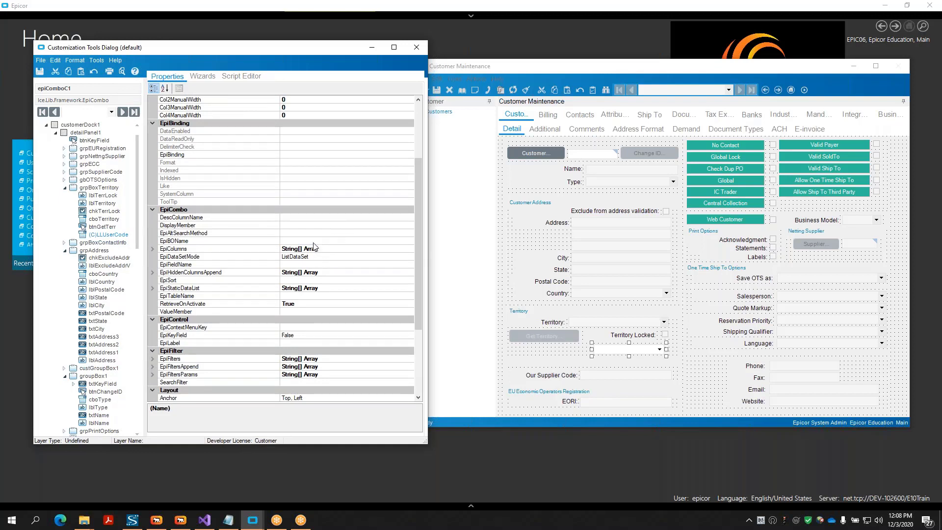
click(316, 240)
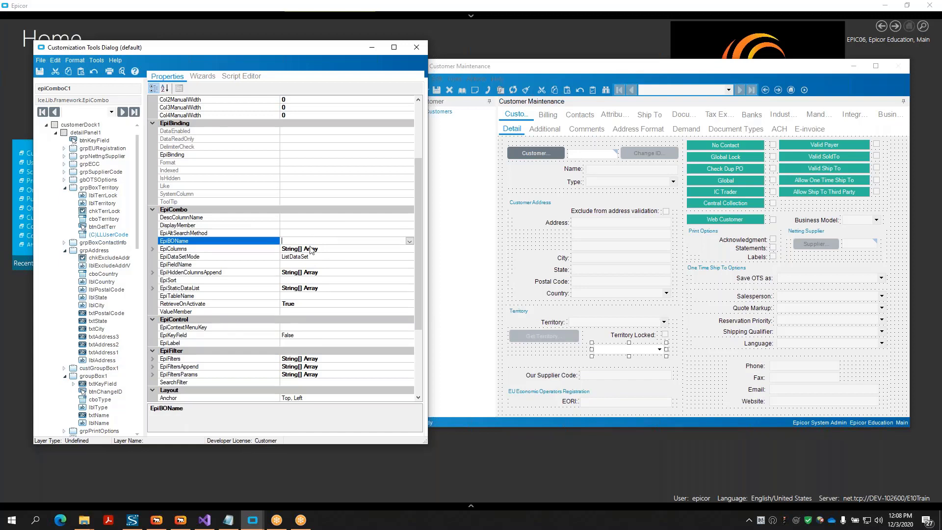
click(409, 241)
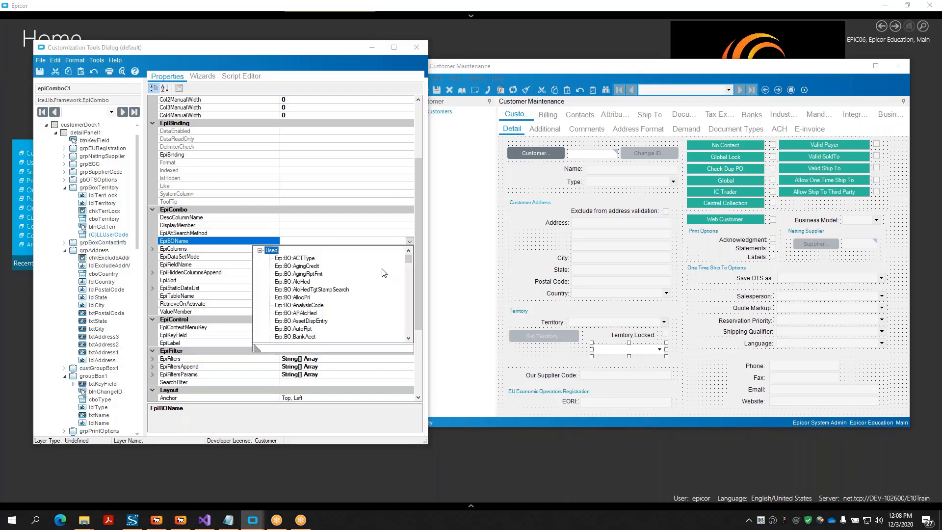
scroll(391, 273, down, 10)
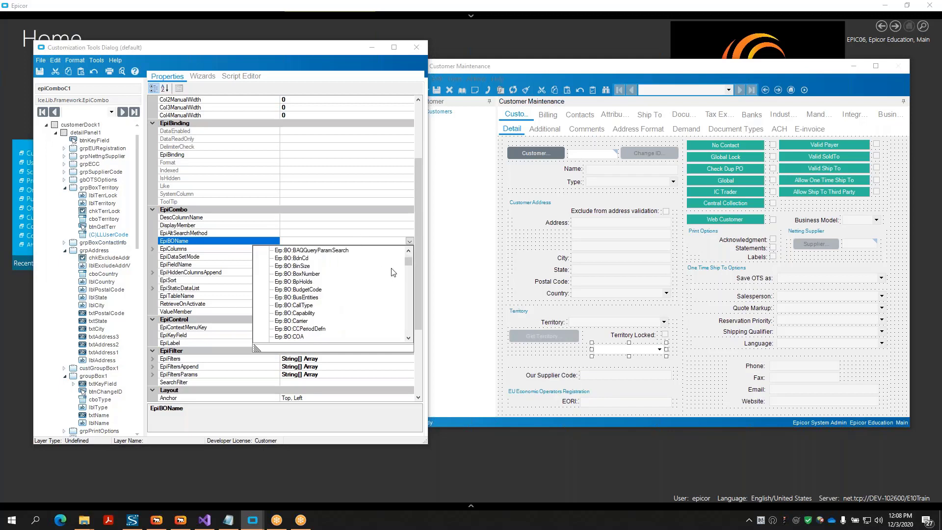
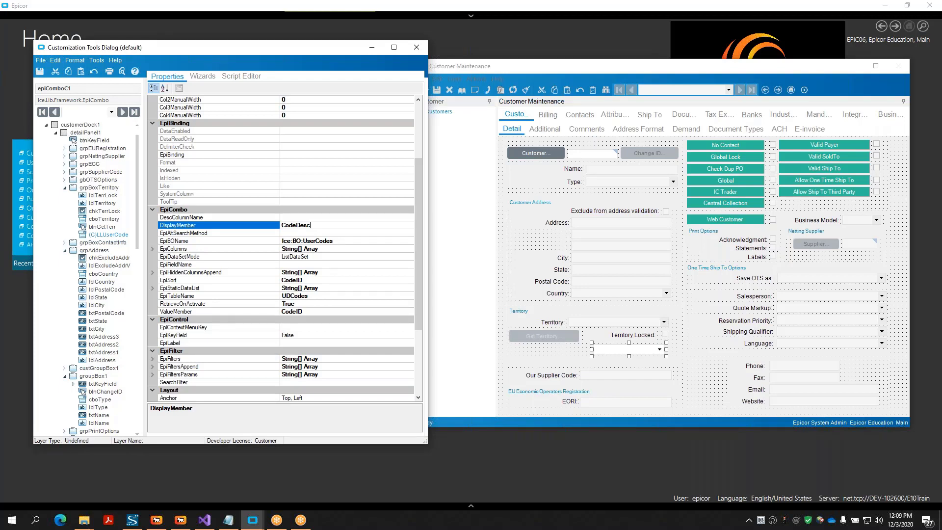
Check the combo's ValueMember and RetrieveOnActivate properties, and set EpiDataSetMode to RowsDataSet.
click(301, 311)
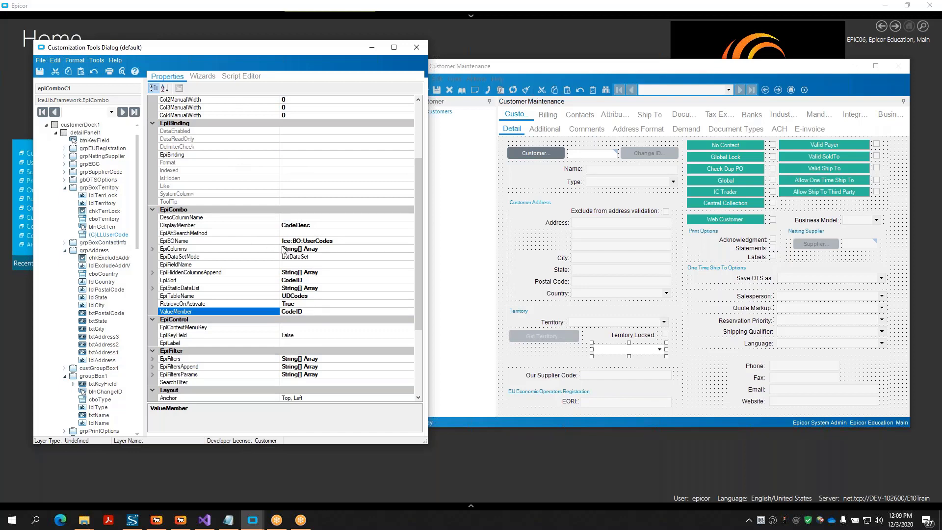
click(294, 304)
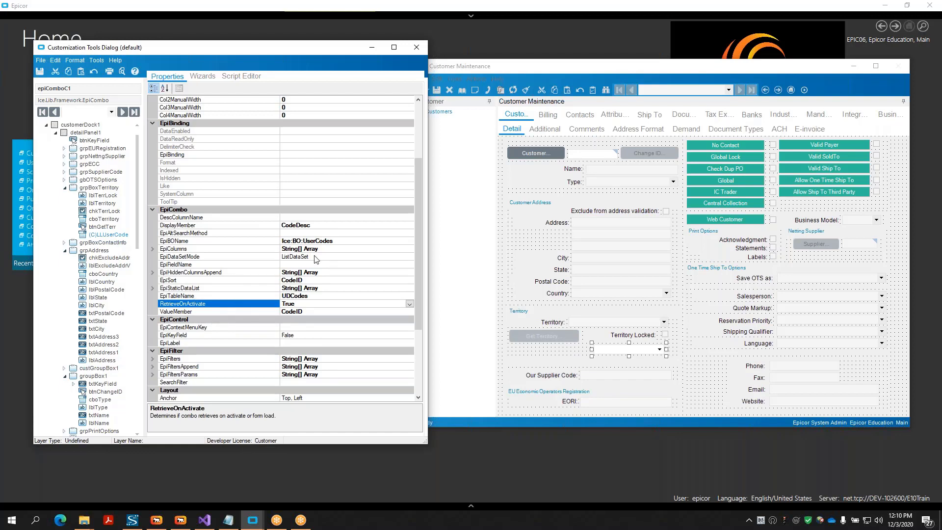
click(214, 256)
click(409, 257)
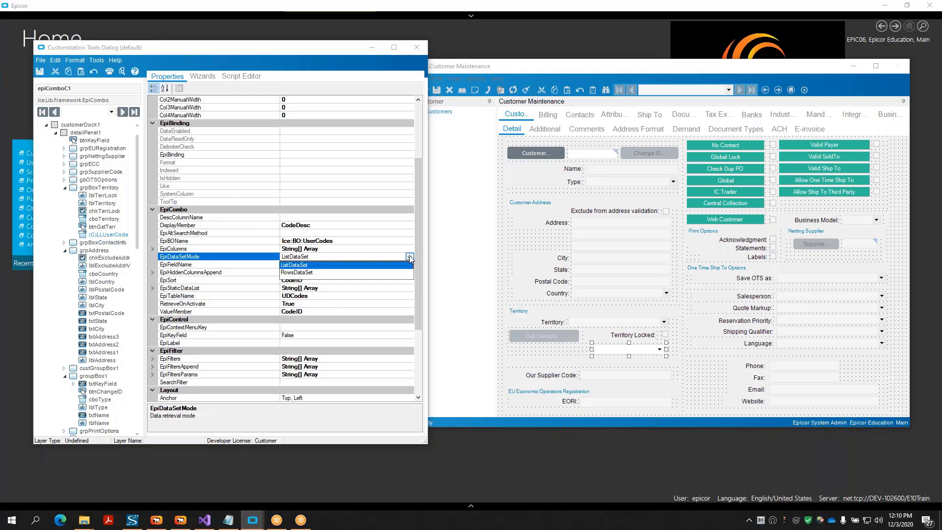
click(309, 275)
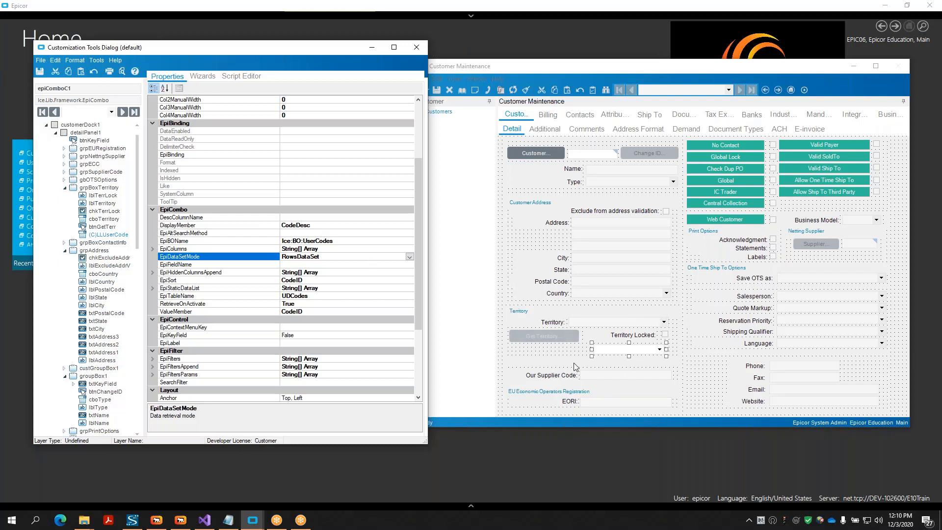
Bring the User Defined Codes Maintenance window beside the Customization Tools Dialog and select the combo's SearchFilter property.
click(654, 352)
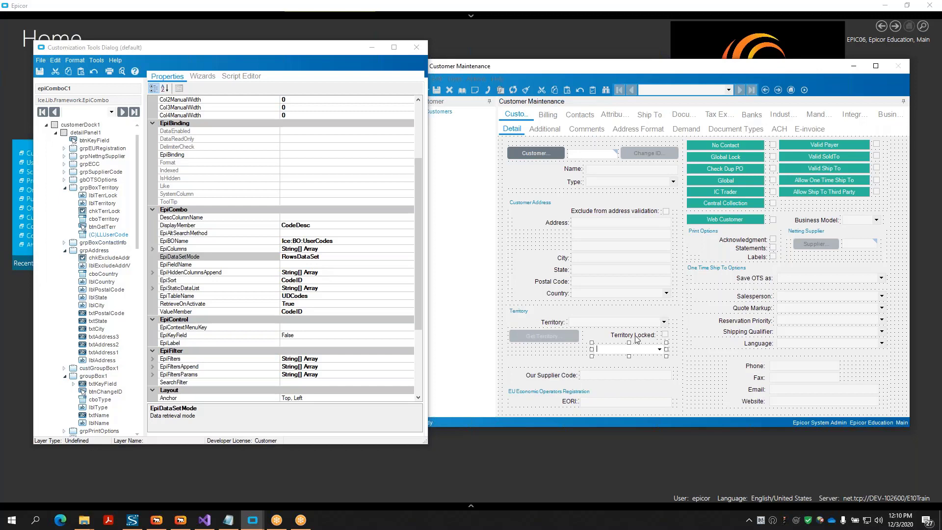
scroll(372, 292, down, 1)
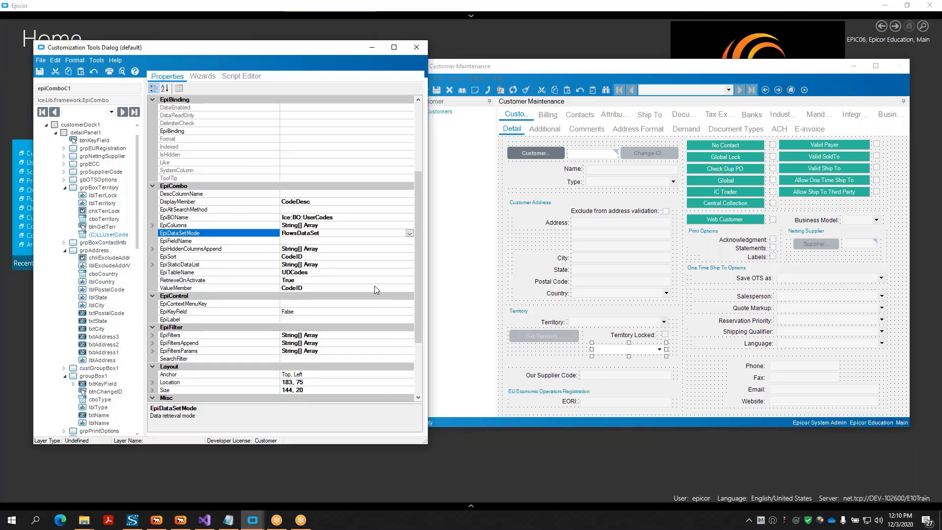
scroll(375, 286, down, 3)
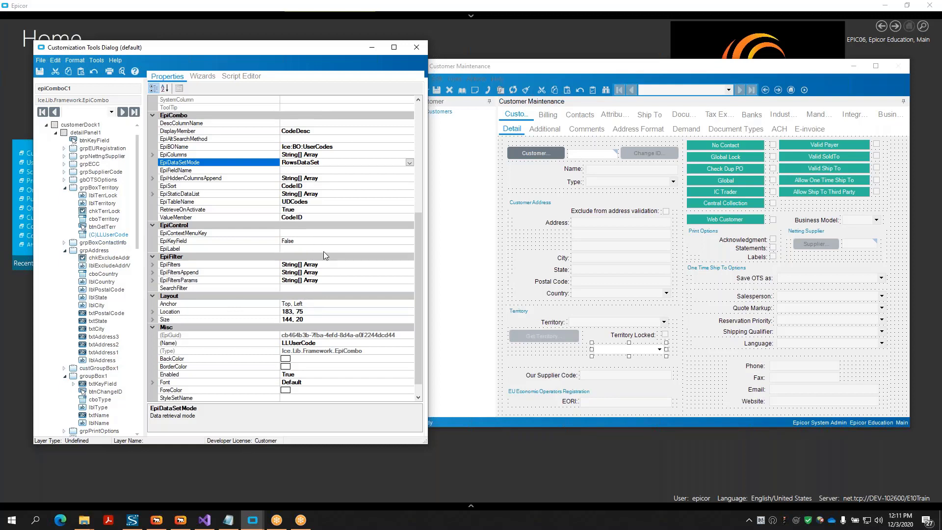
click(253, 520)
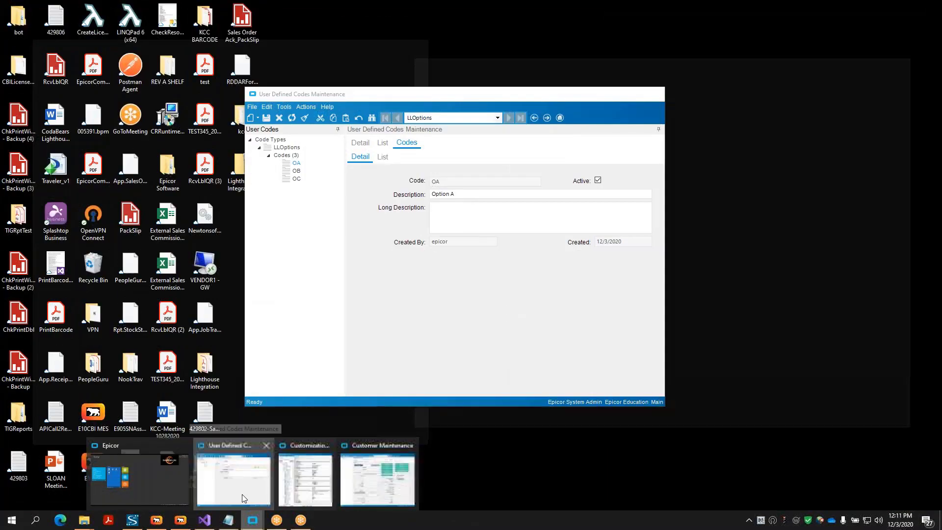
click(243, 494)
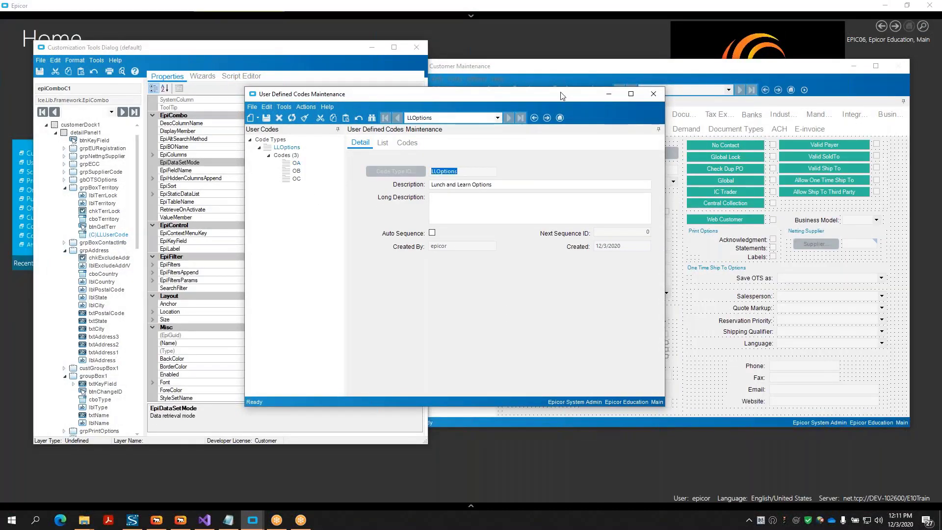
drag(562, 95, 757, 43)
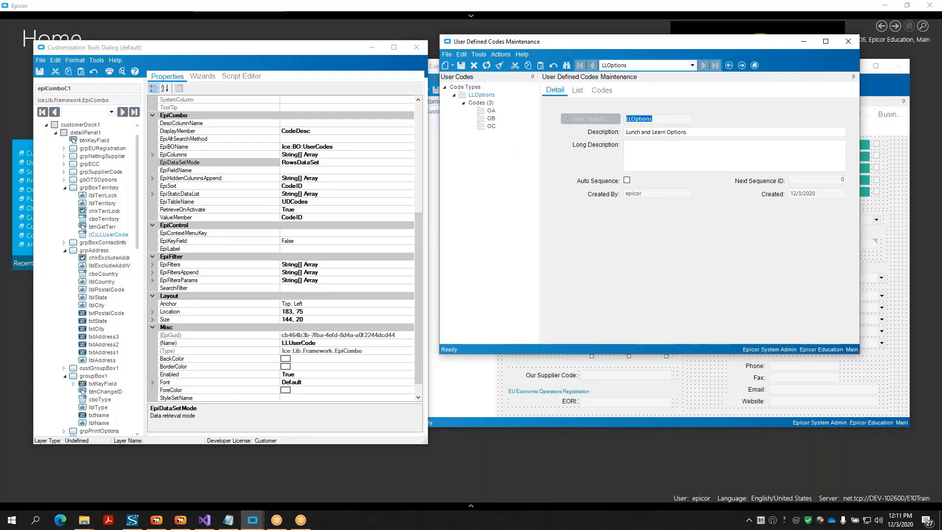
click(365, 287)
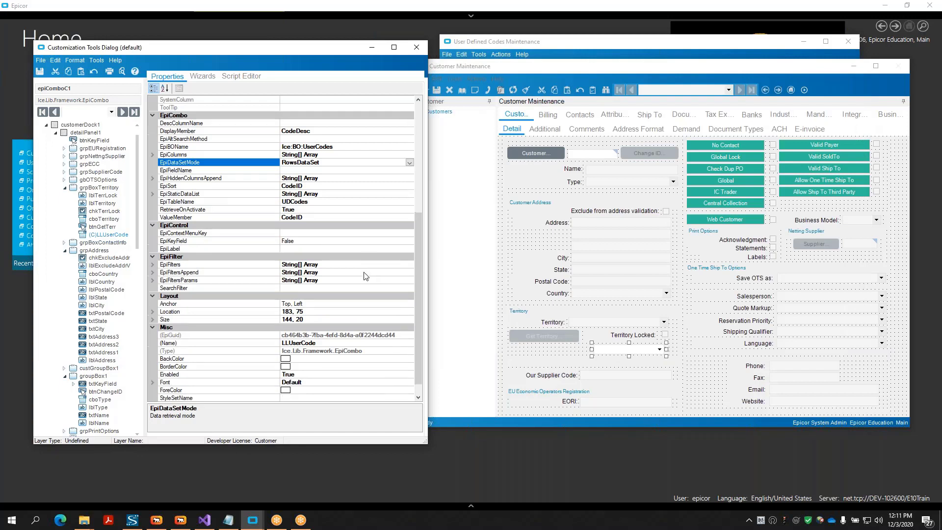
click(305, 289)
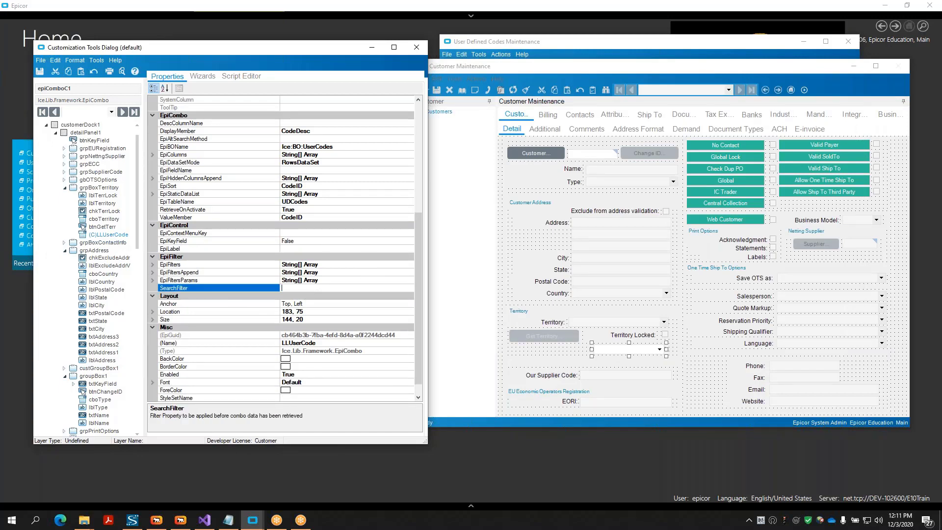
Open the Field Help technical details for the LLOptions code type ID field and widen the help pane.
click(541, 55)
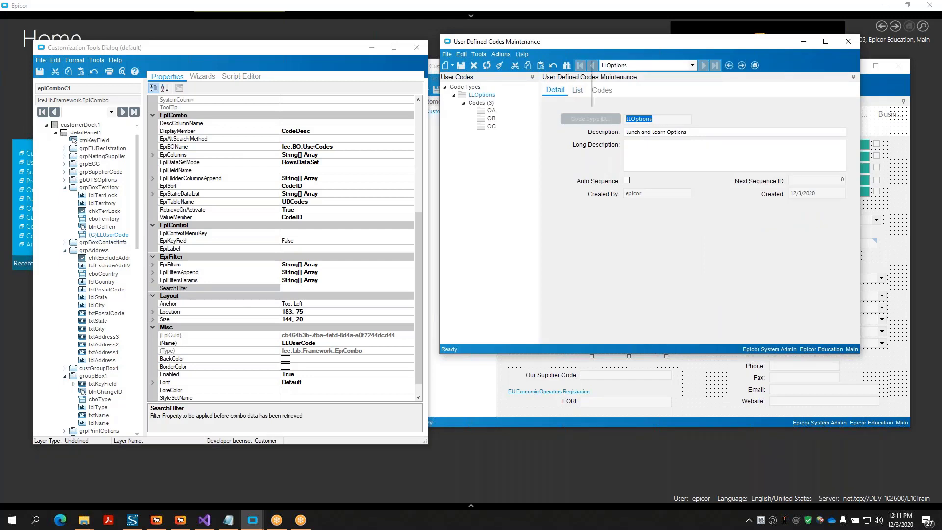
click(521, 54)
click(532, 77)
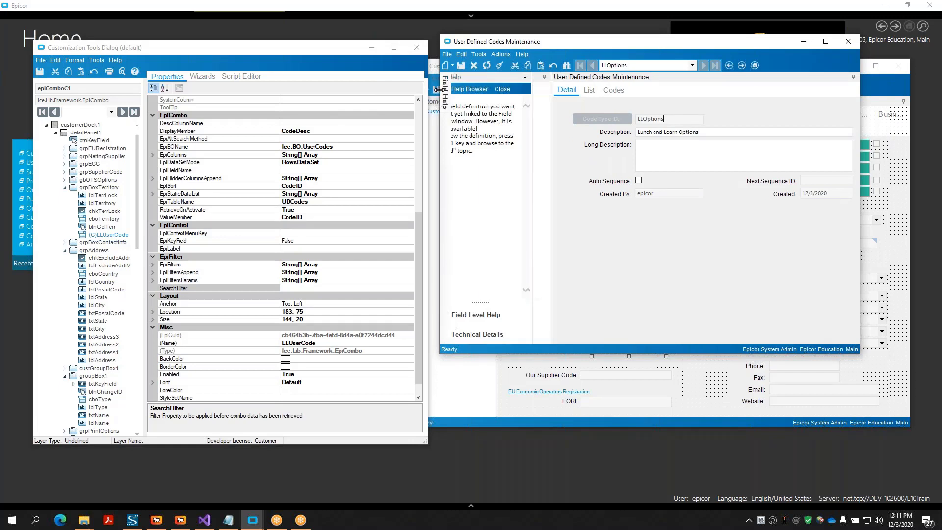
mouse_move(446, 99)
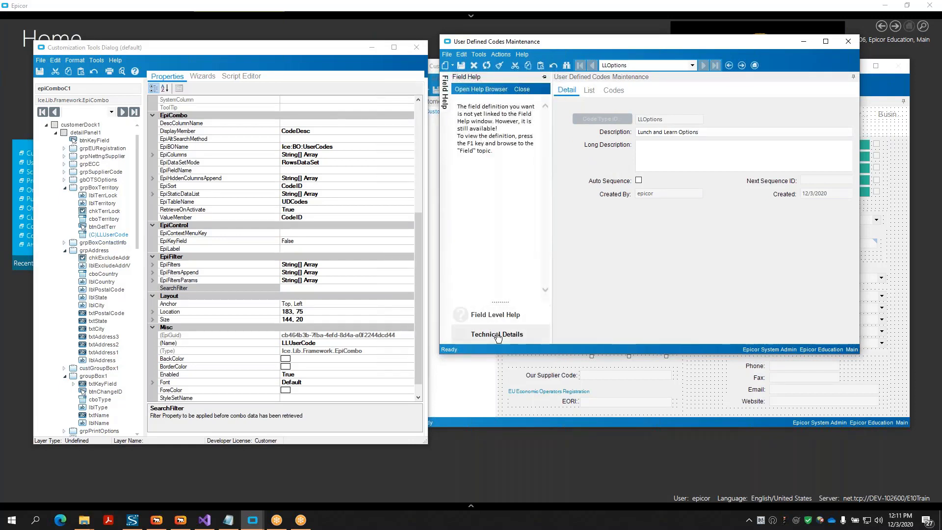
click(499, 327)
drag(550, 149, 643, 150)
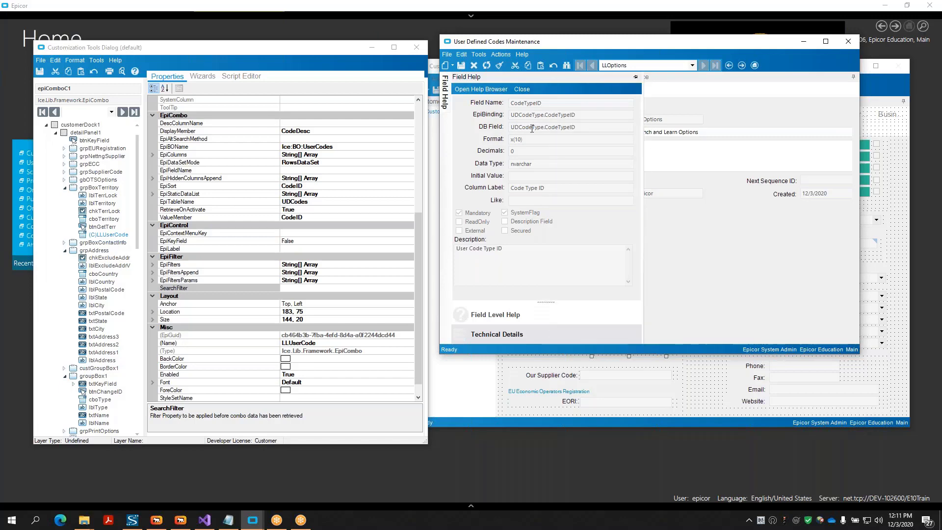
click(328, 287)
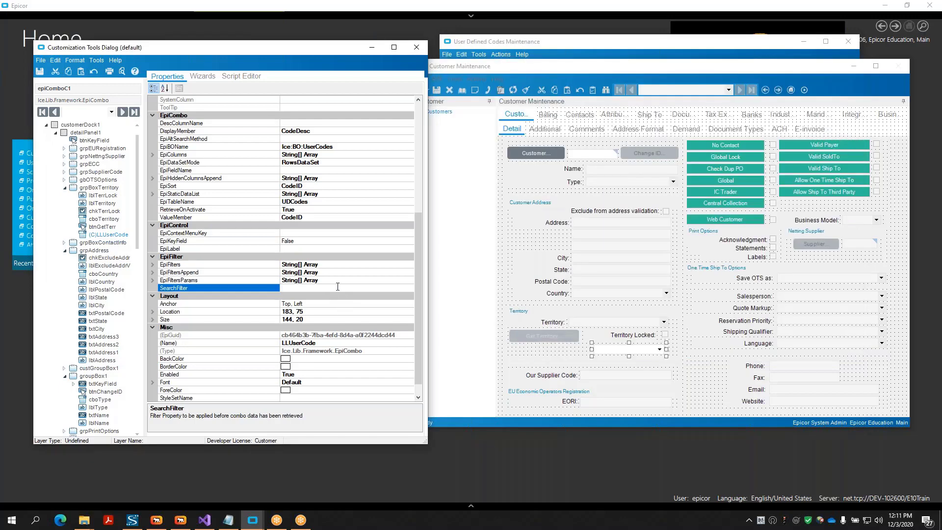
text(U)
key(BackSpace)
Copy the field name CodeTypeID from the Field Help into the combo's SearchFilter property.
click(540, 41)
mouse_move(444, 93)
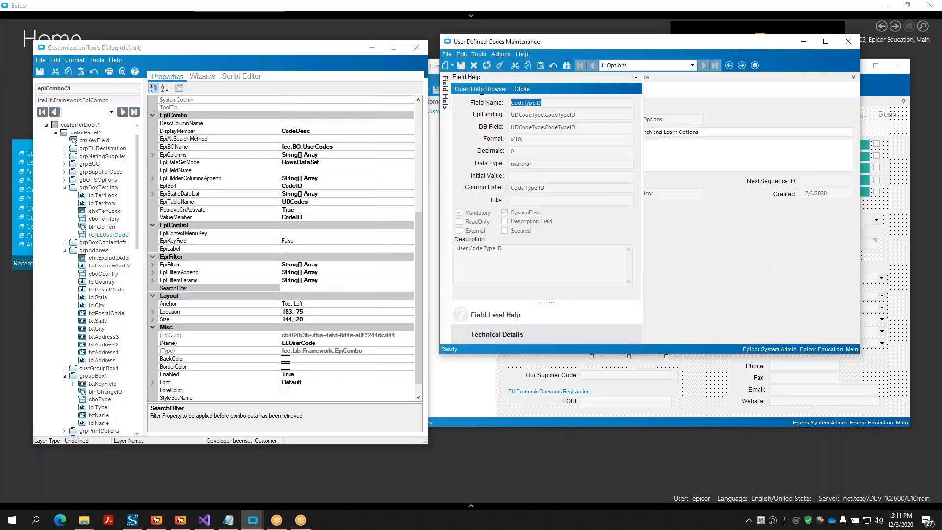
click(574, 126)
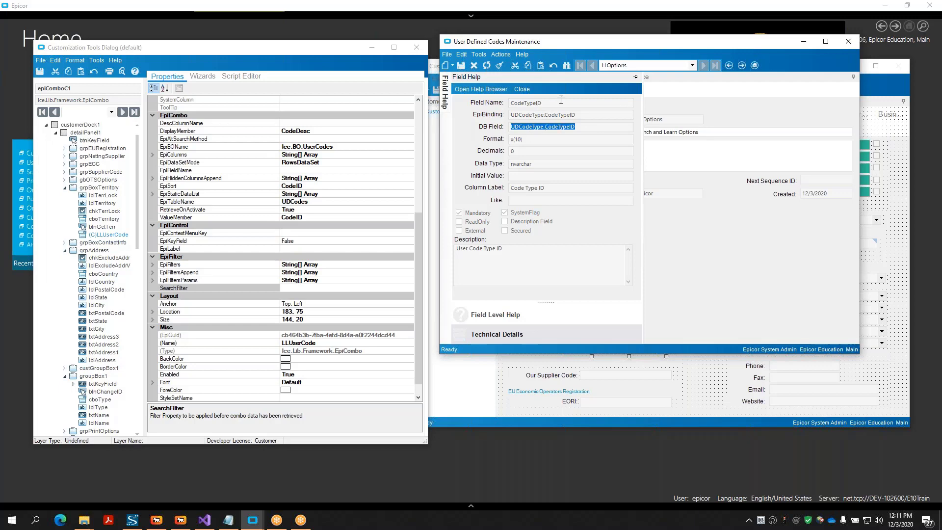
click(561, 102)
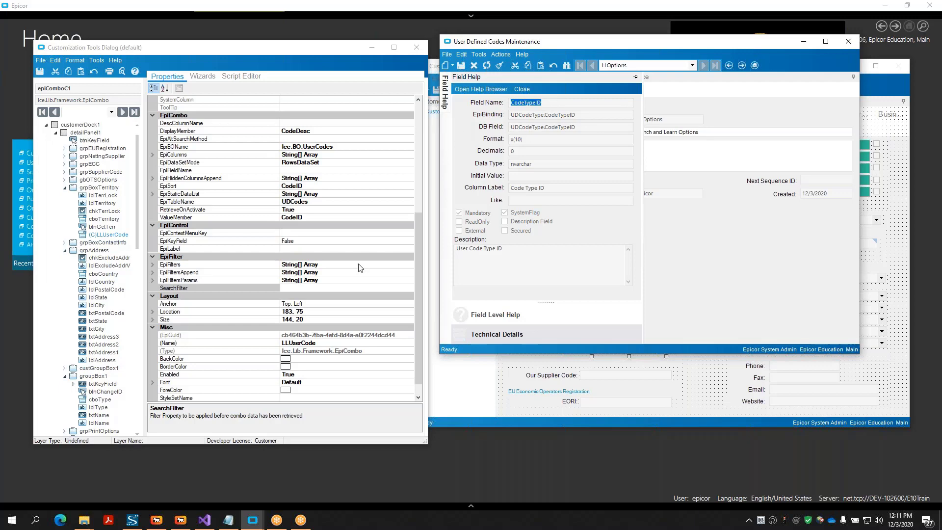
click(322, 288)
text(CodeTypeID)
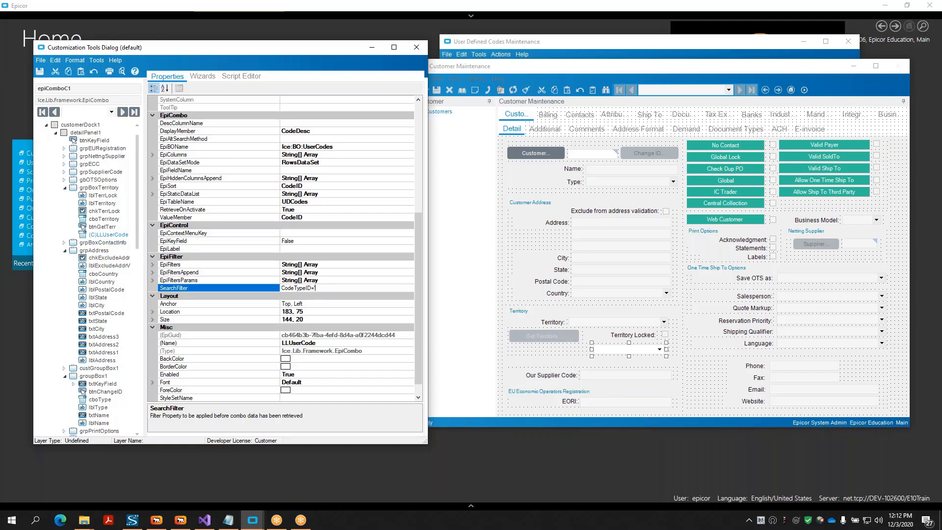
Complete the SearchFilter as CodeTypeID='LLOptions', checking the code type's spelling in User Defined Codes Maintenance.
text(=')
click(563, 42)
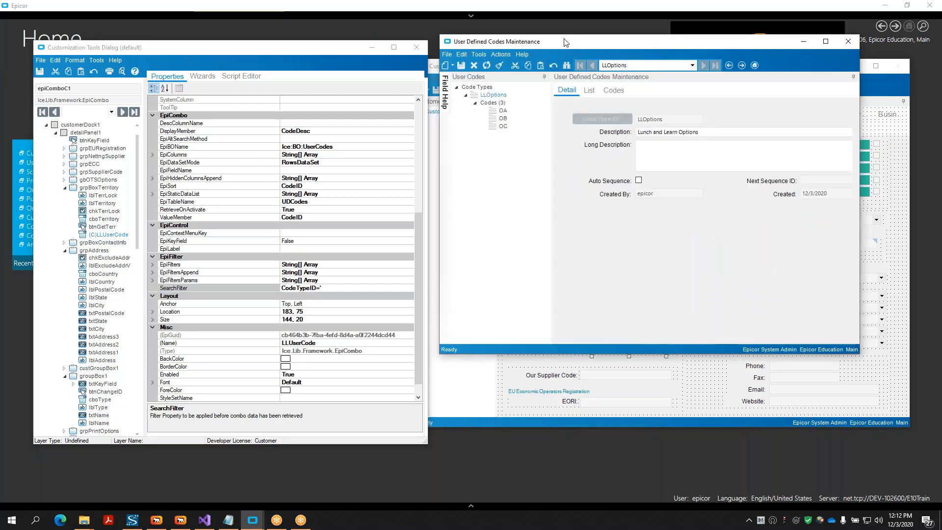
click(324, 287)
text(LLO)
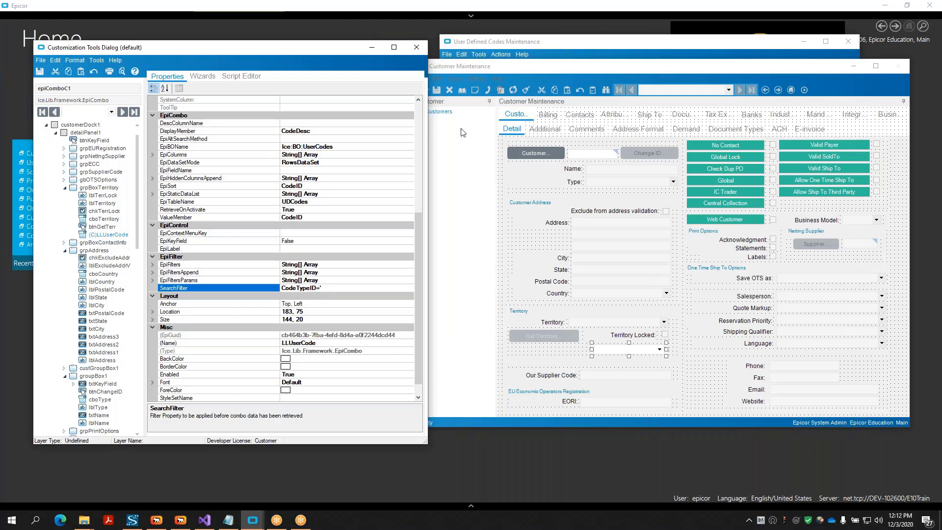
text(ptions')
click(711, 48)
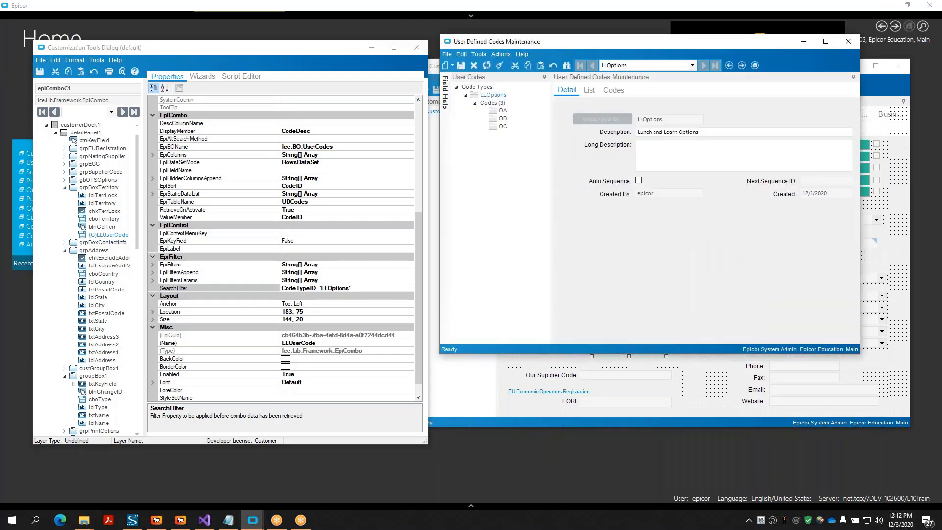
click(390, 286)
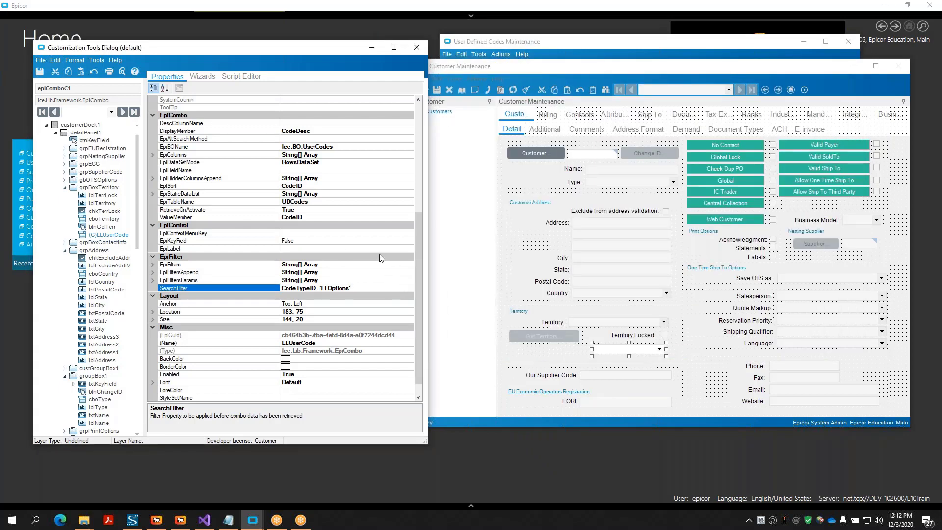
Save the customization for all companies with LLOptionsCustomer as both its name and description.
scroll(374, 263, up, 1)
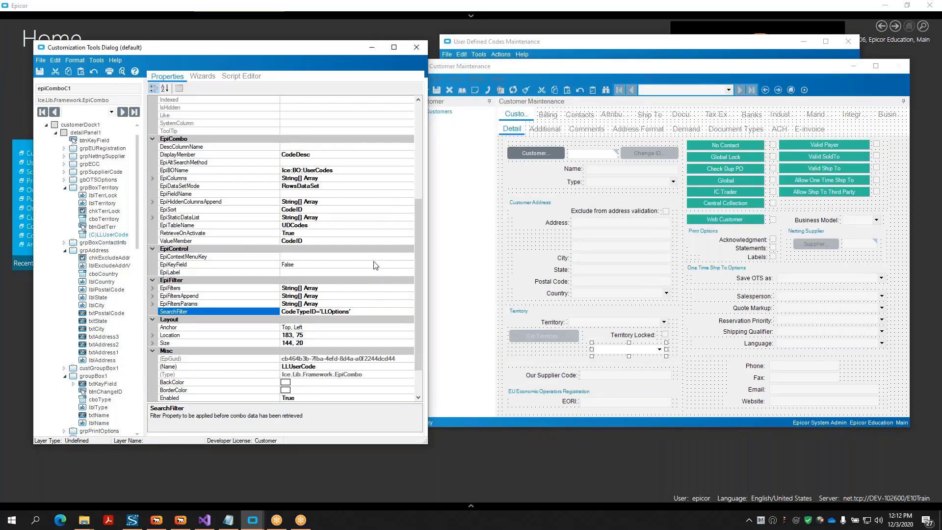
click(635, 355)
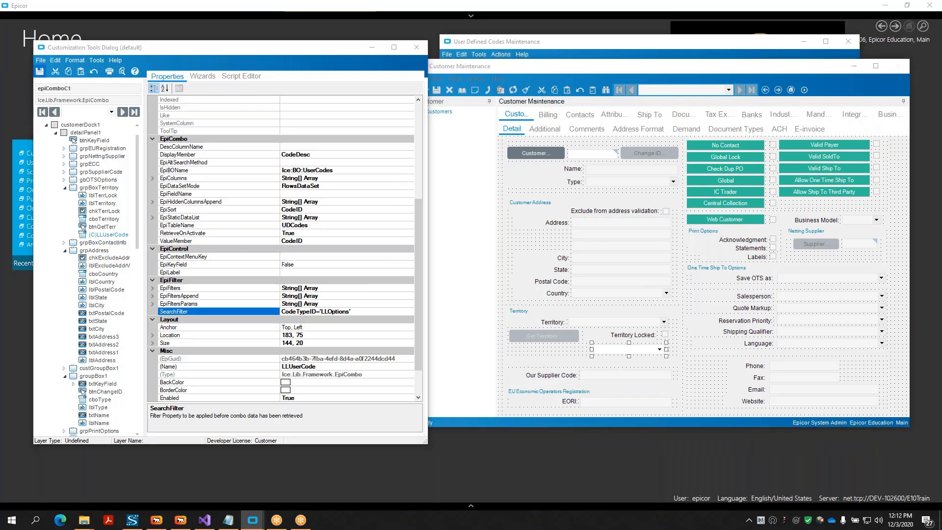
key(ctrl+s)
text(L)
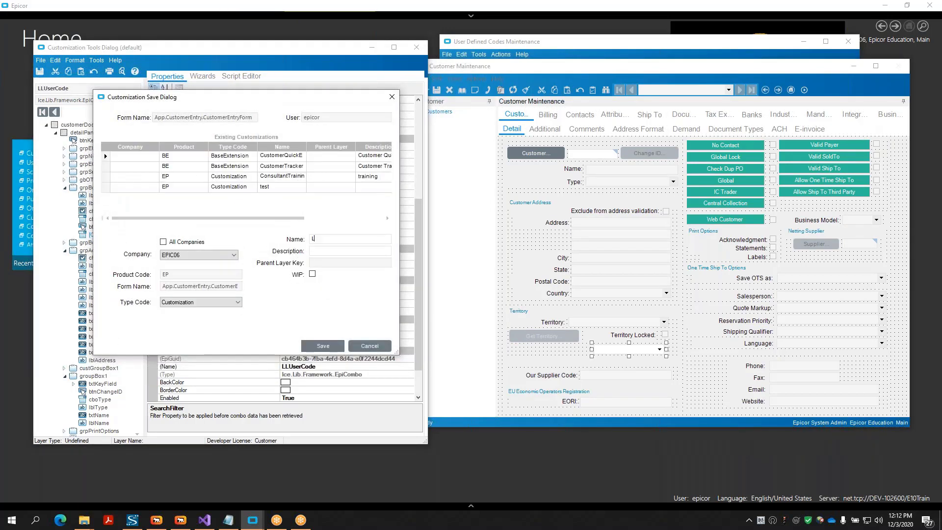
text(LOptionsCustomer)
click(171, 243)
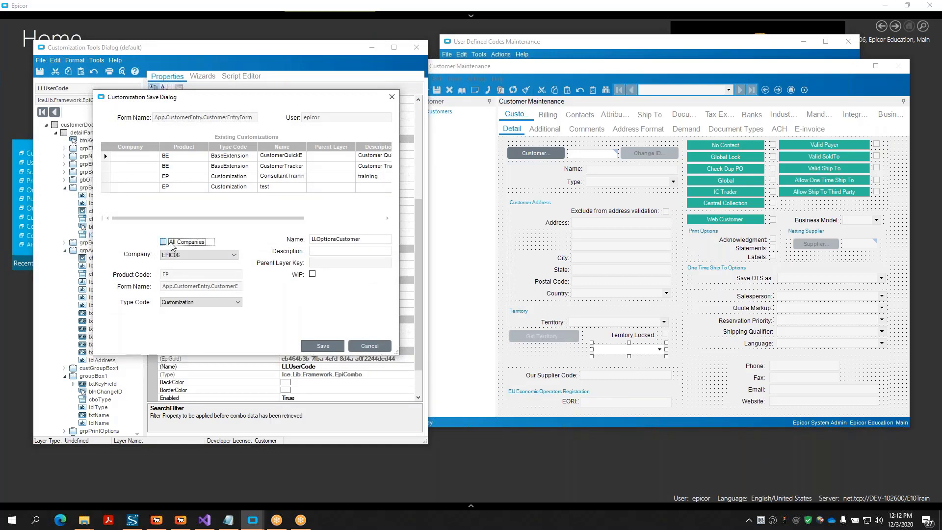
click(312, 251)
text(L)
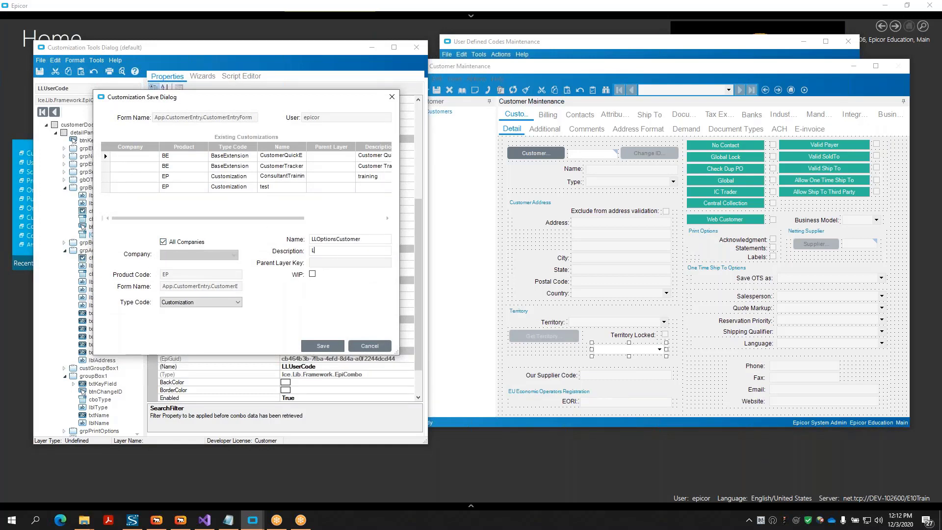
text(LOptionsCustomer)
drag(235, 98, 556, 106)
click(656, 357)
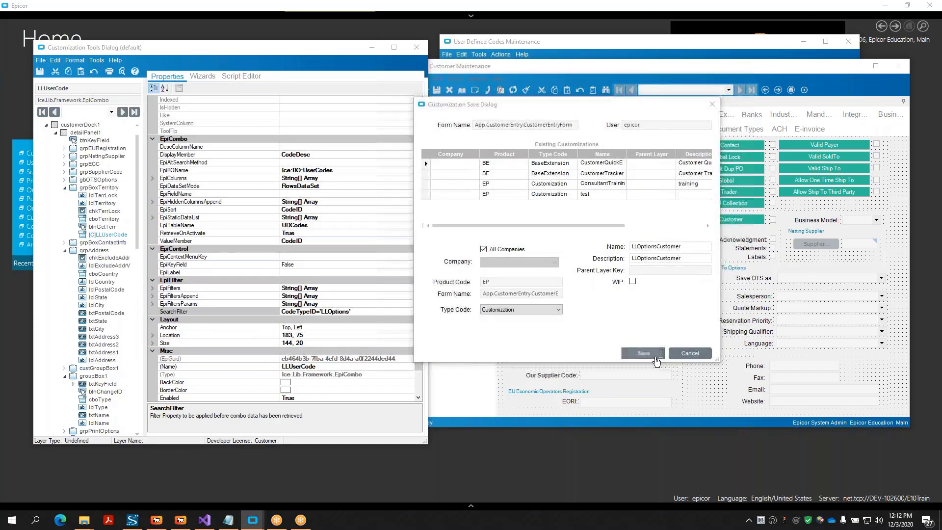
click(248, 224)
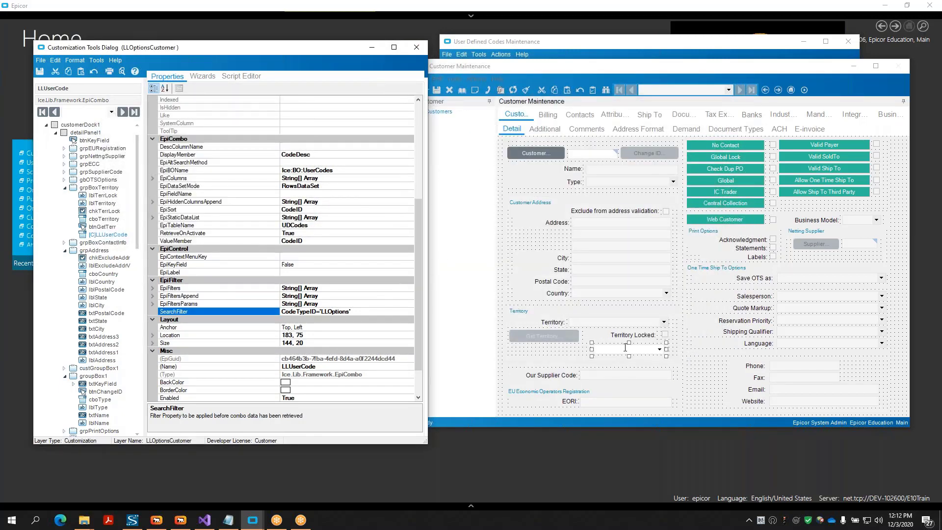
Review the EpiSort and DisplayMember properties of the LLUserCode combo.
click(589, 348)
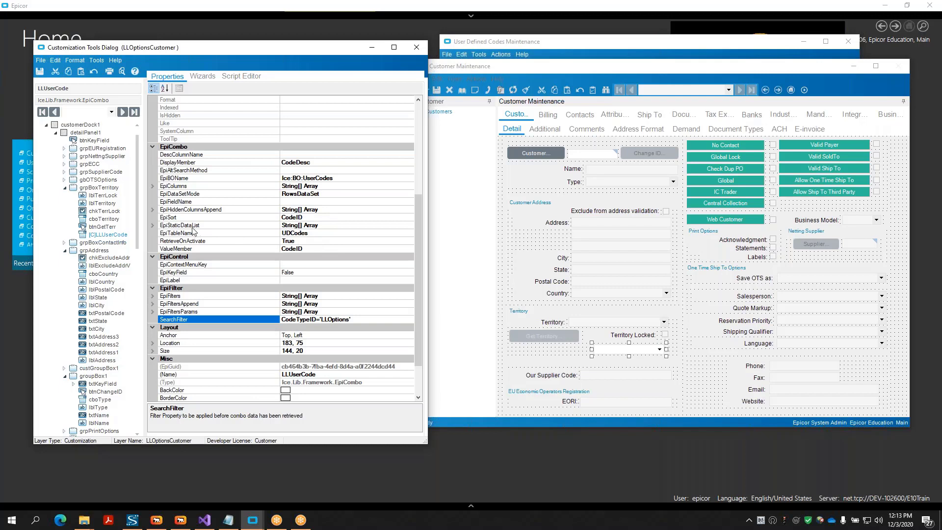
click(320, 217)
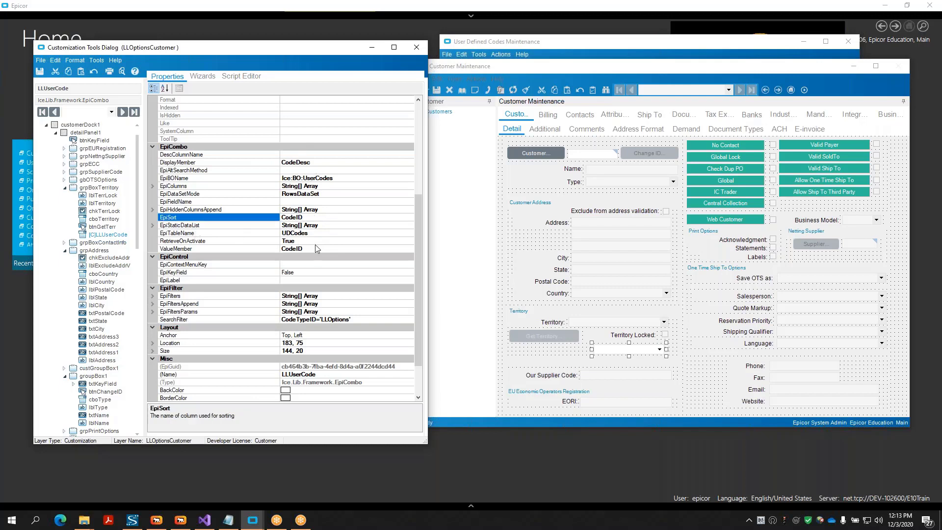
click(255, 219)
click(332, 164)
double_click(327, 164)
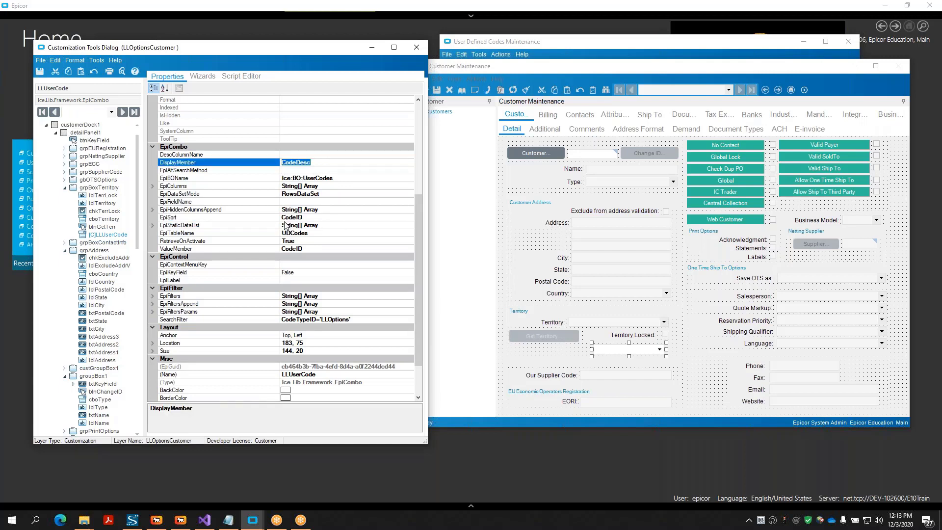
Save the customization again and close both the Customization Tools Dialog and Customer Maintenance.
click(40, 71)
click(205, 300)
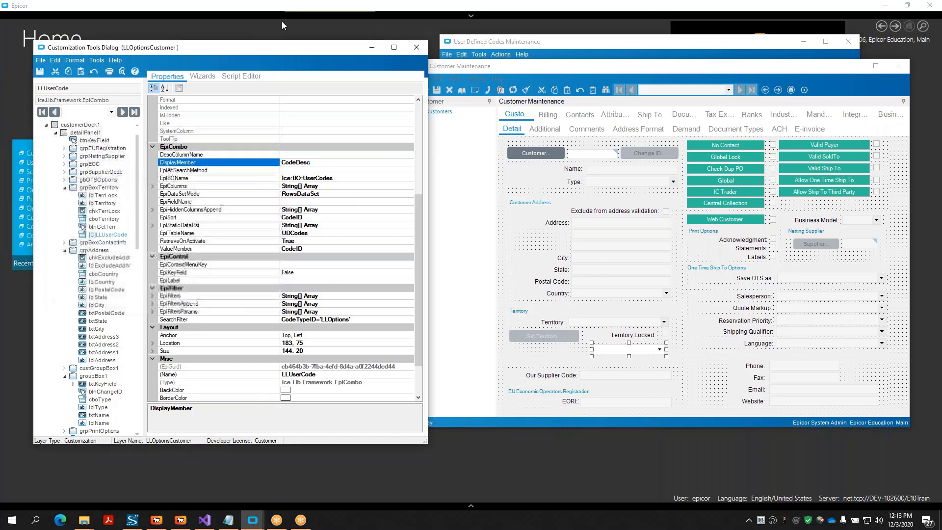
click(414, 47)
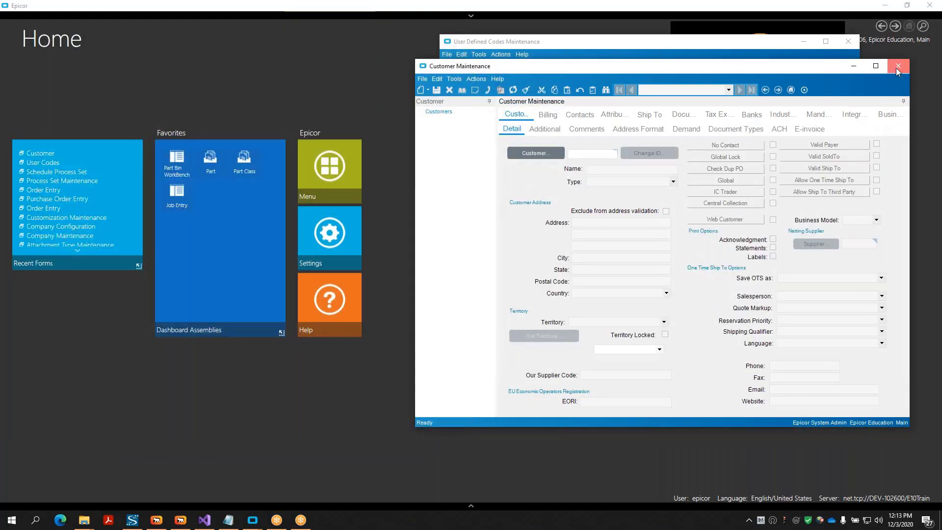
click(895, 68)
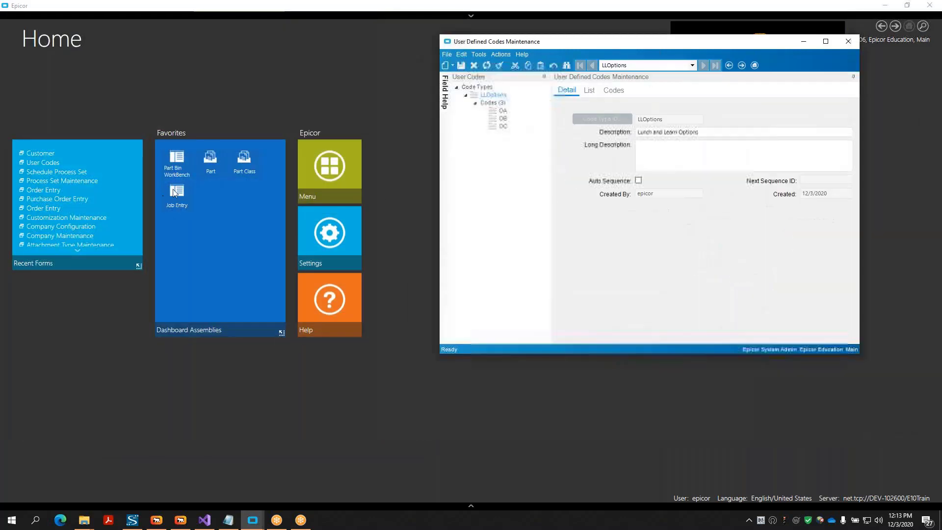
Reopen the Customer form from the recent forms with the LLOptionsCustomer customization layer.
click(40, 153)
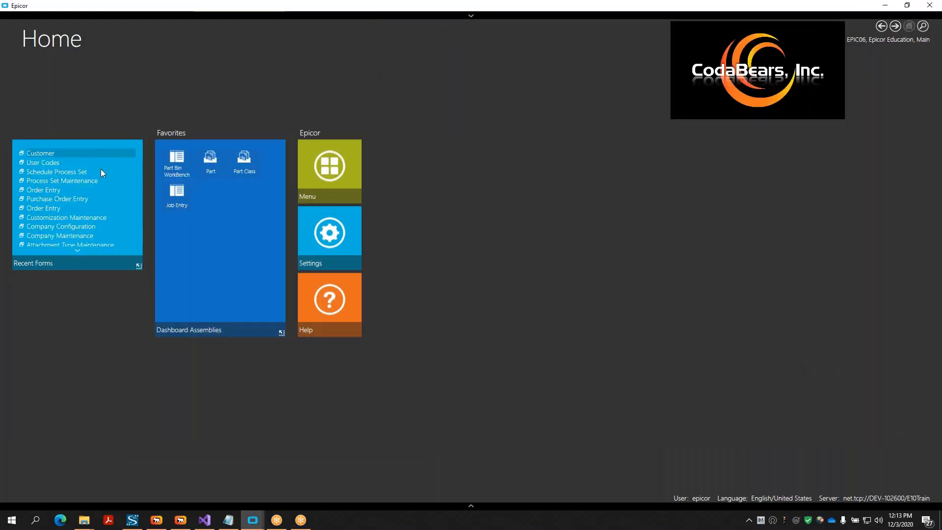
click(103, 153)
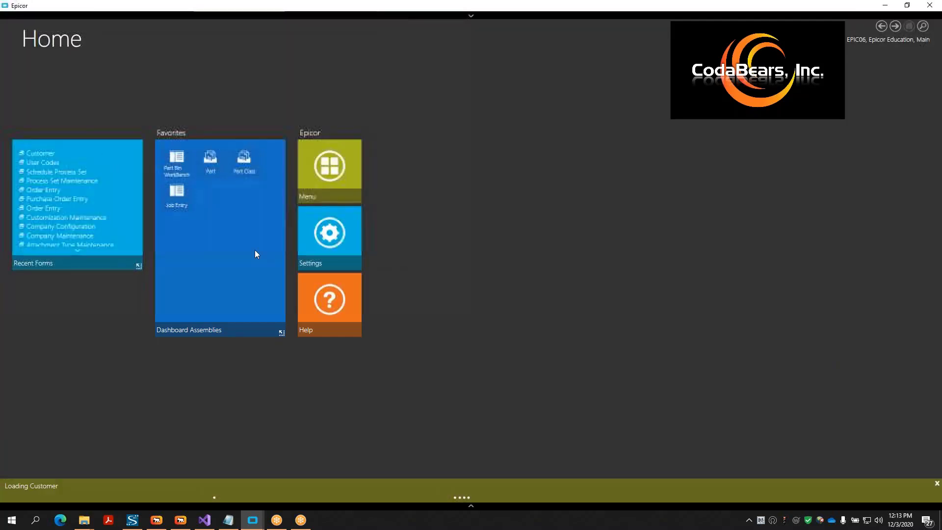
mouse_move(263, 521)
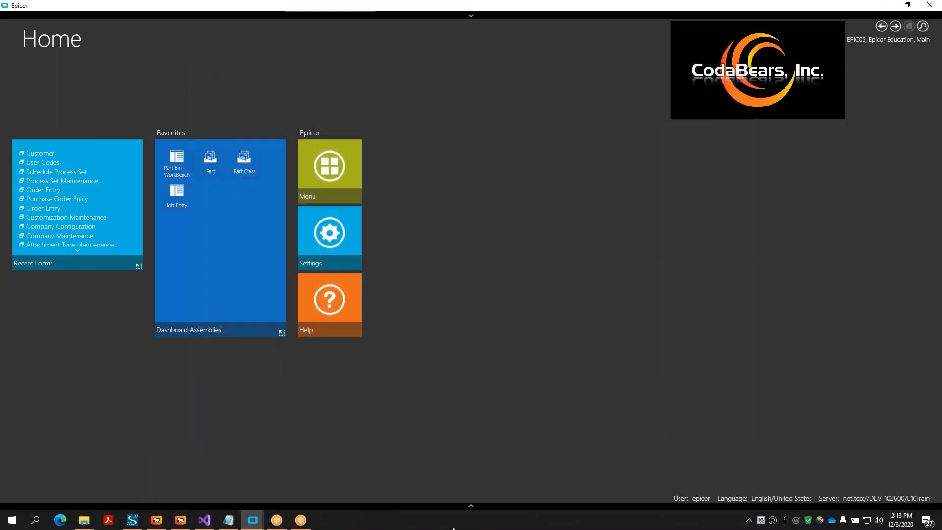
click(465, 507)
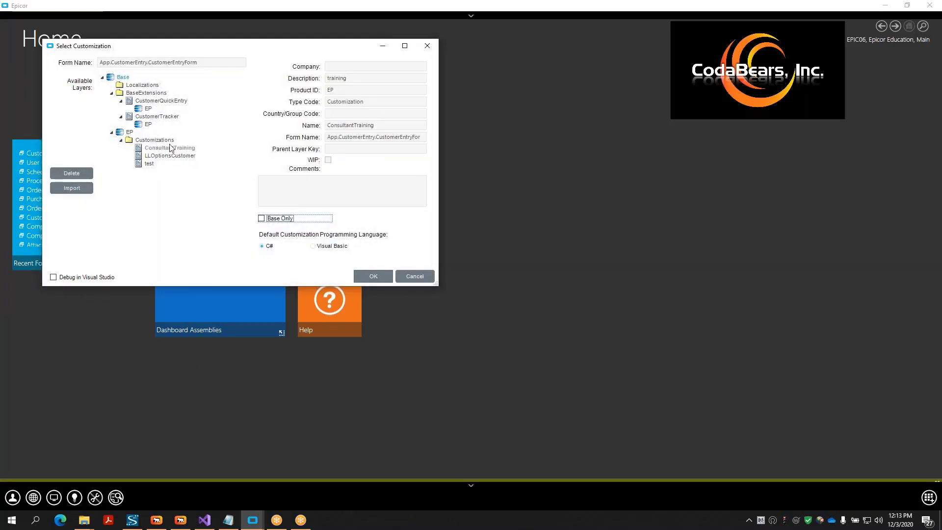
click(164, 156)
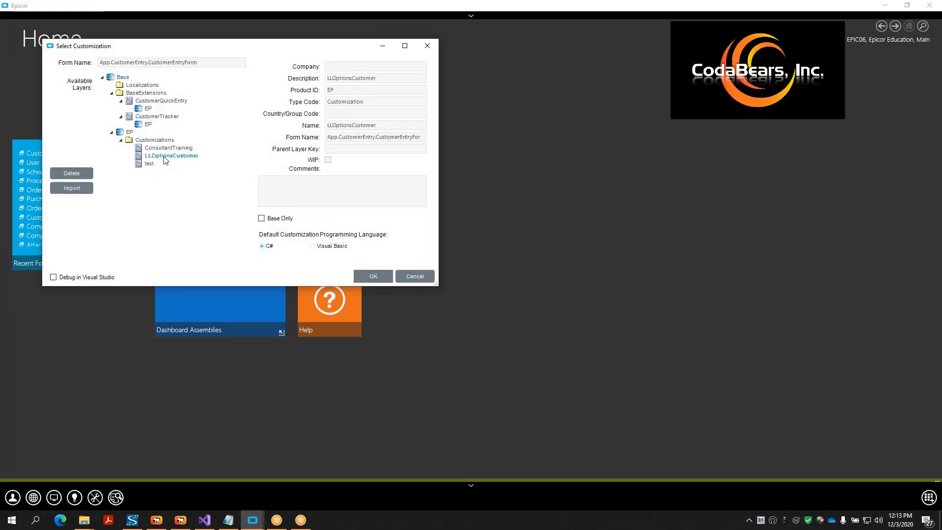
double_click(165, 156)
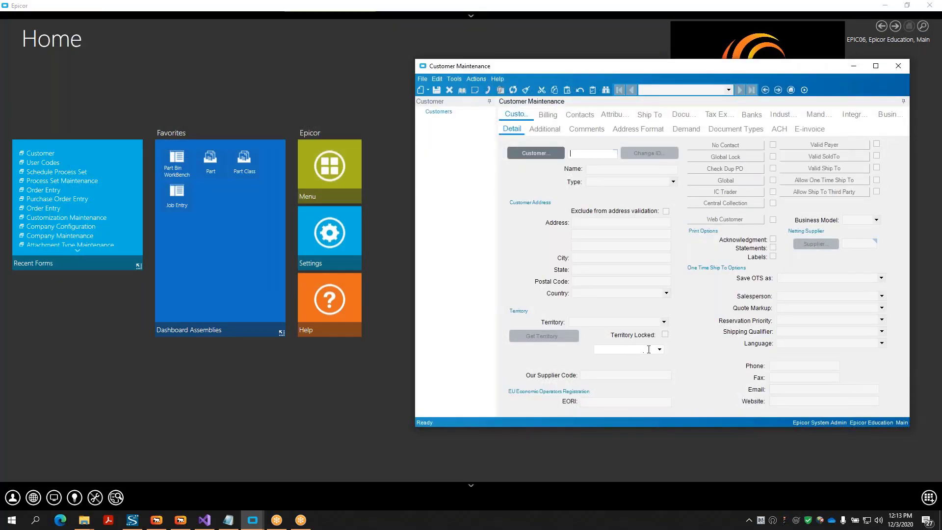
Test the new combo box below Territory Locked by selecting Option B and Option A from its list.
click(659, 349)
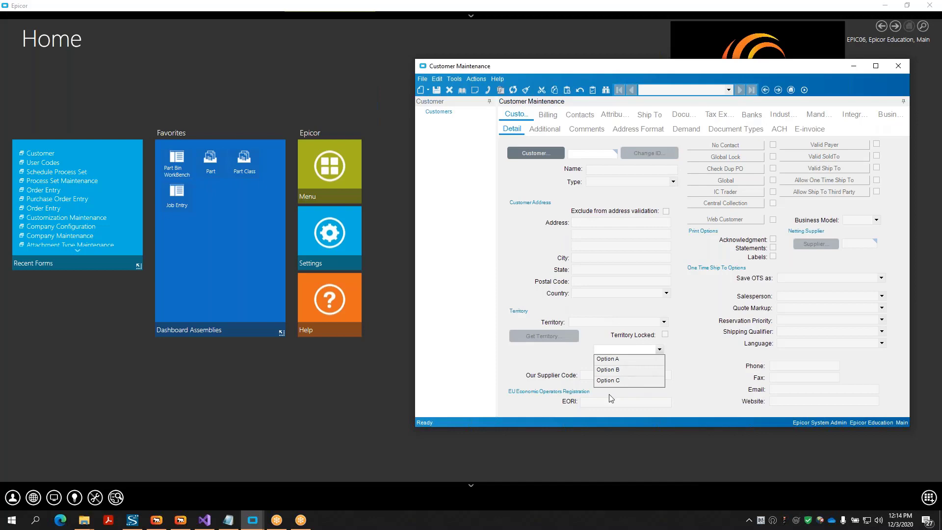
click(614, 372)
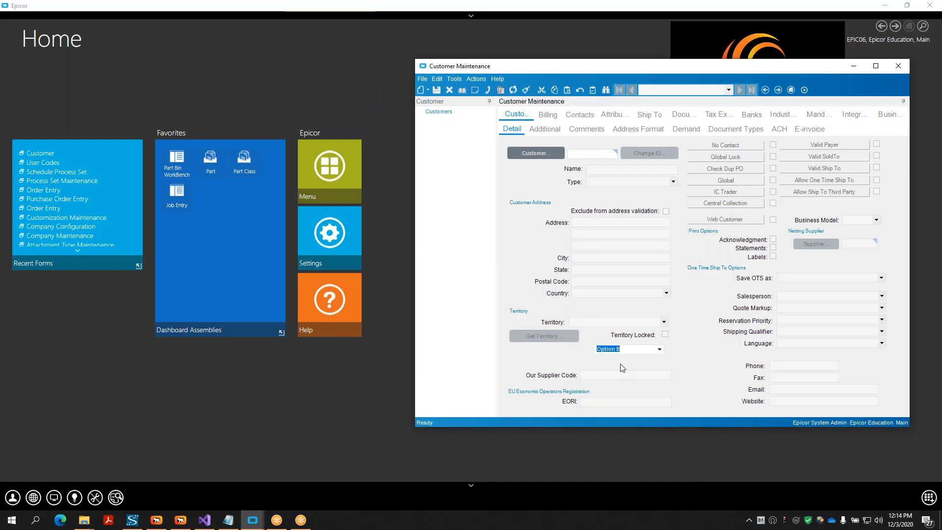
drag(671, 71, 317, 62)
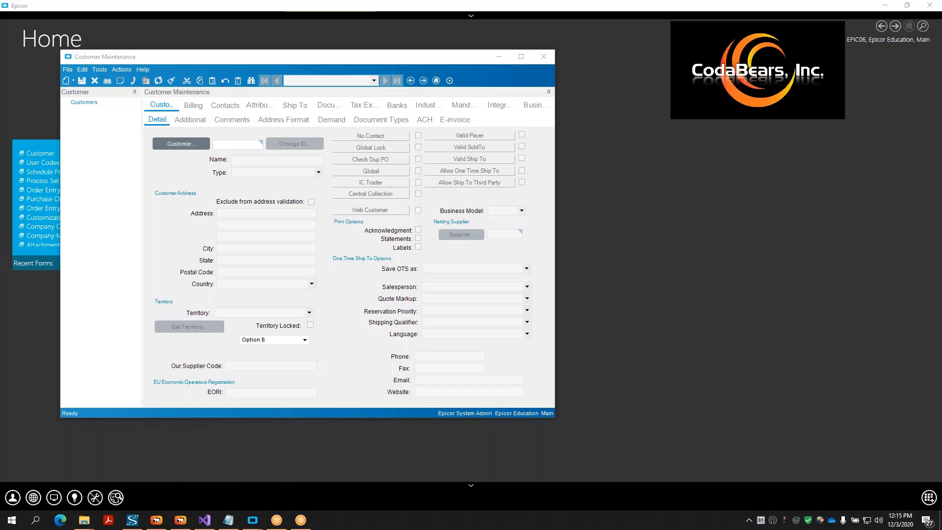
right_click(195, 172)
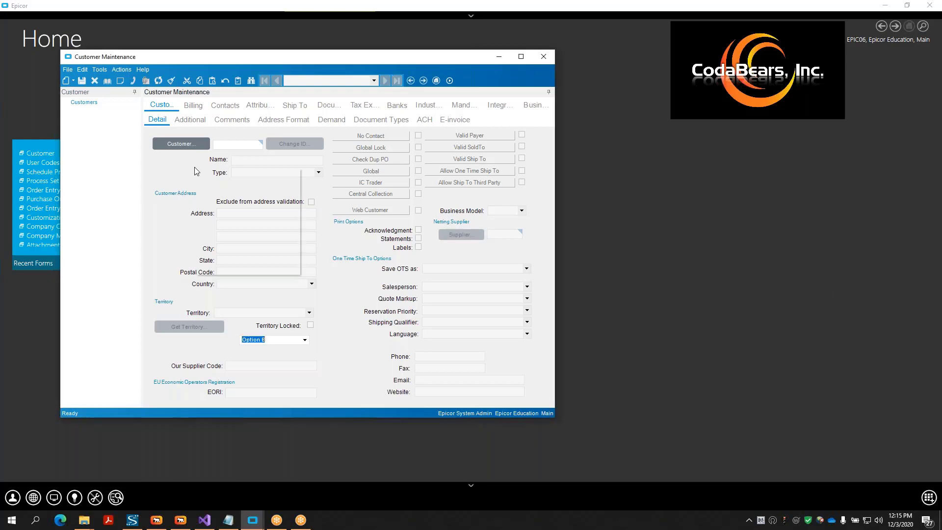
click(295, 339)
click(304, 341)
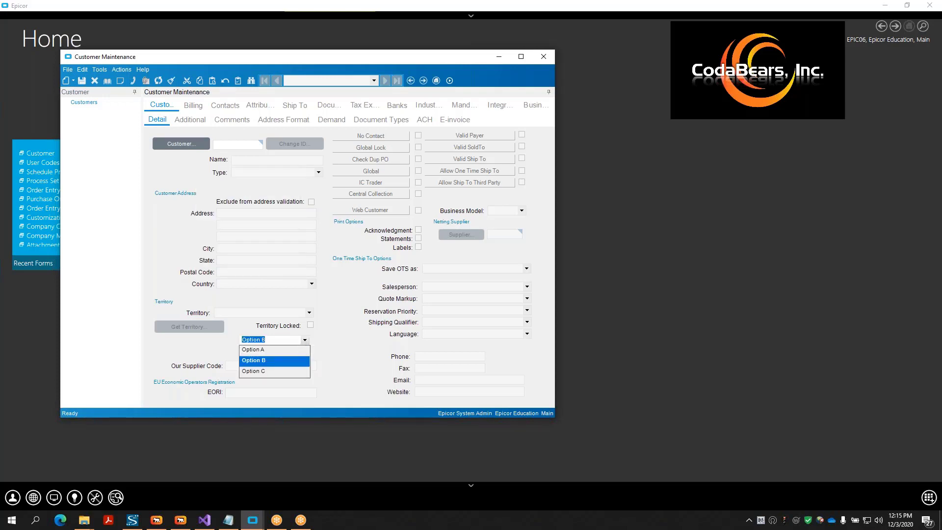
click(282, 350)
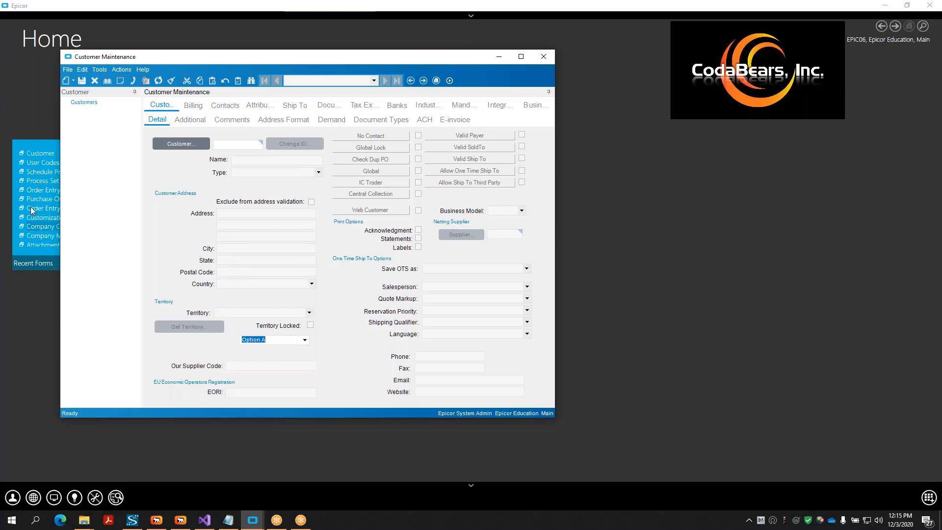
Open the Customization Tools Dialog for the form, place both windows side by side and select the LLUserCode combo.
drag(442, 60, 527, 67)
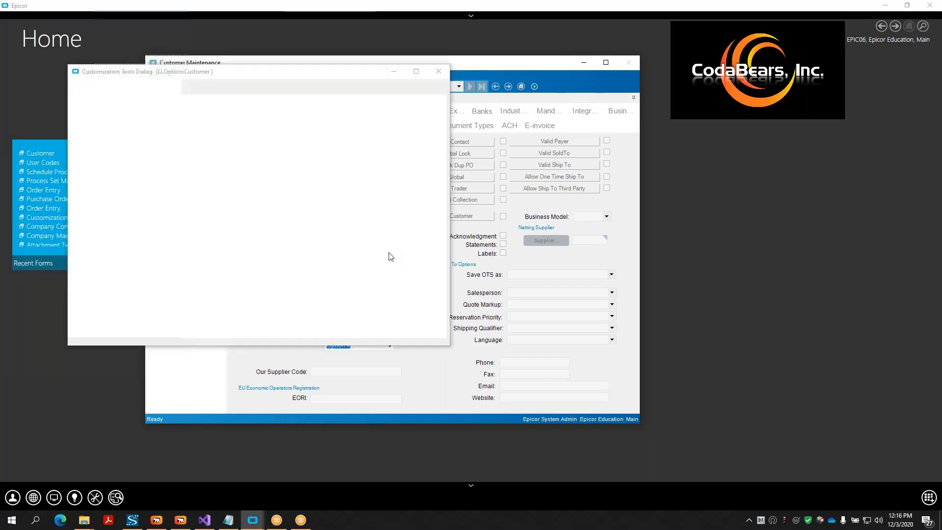
drag(243, 73, 208, 71)
mouse_move(453, 62)
mouse_down()
mouse_move(553, 66)
mouse_move(669, 46)
mouse_up()
click(574, 330)
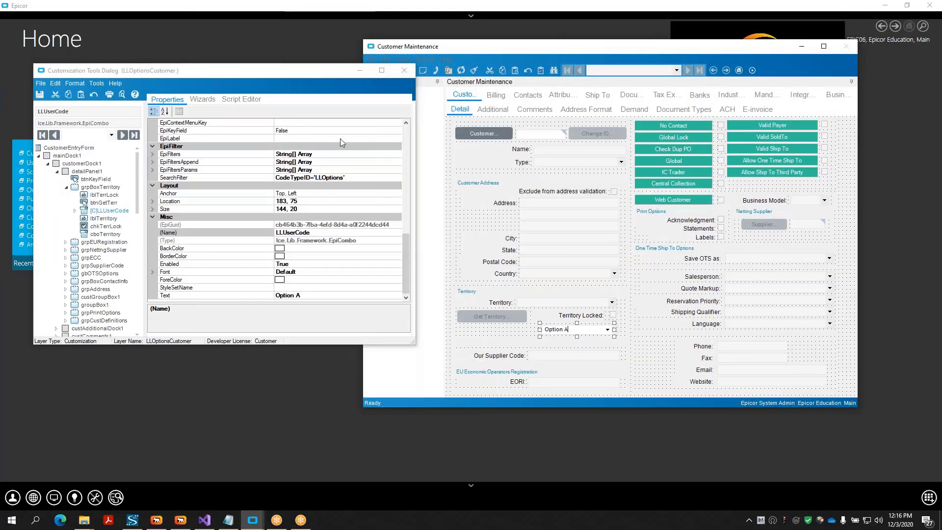
Enlarge the Customization Tools Dialog and browse the Customer view's columns available for the LLUserCode combo's EpiBinding property.
click(382, 70)
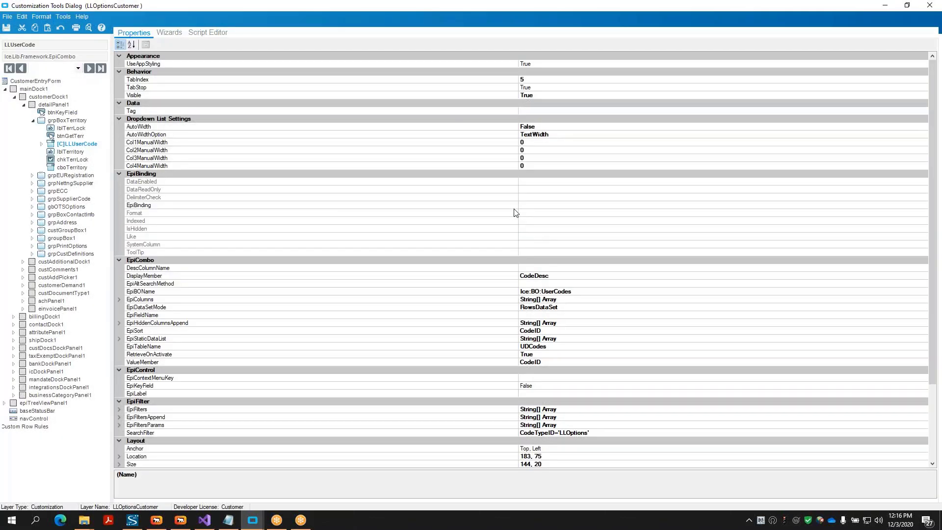
click(520, 205)
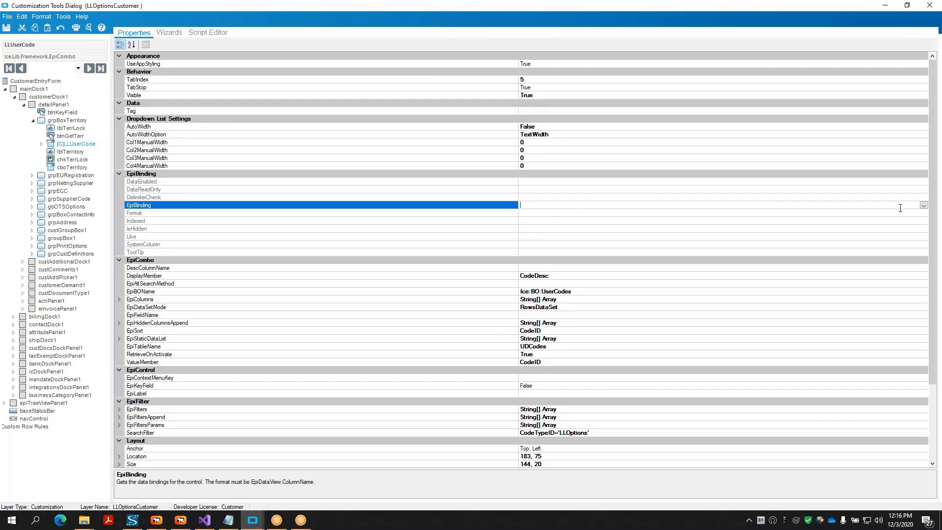
click(923, 205)
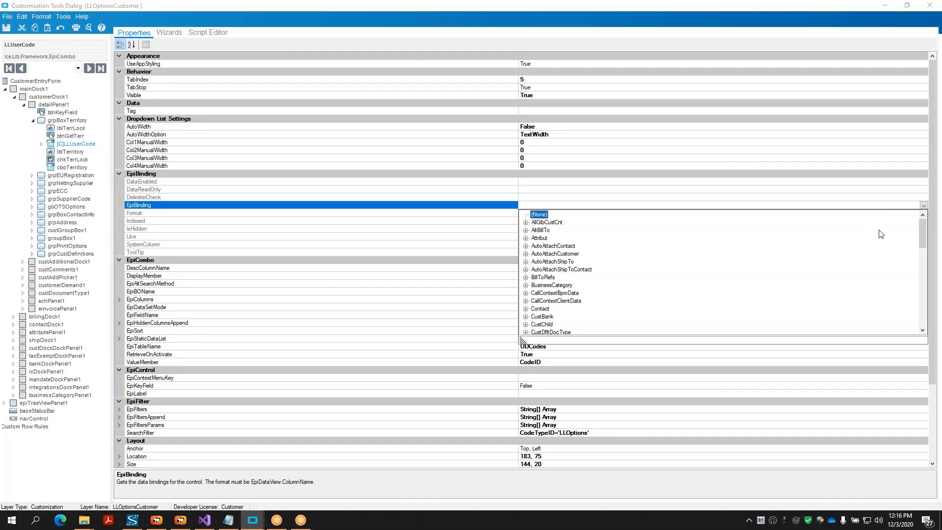
drag(924, 235, 924, 252)
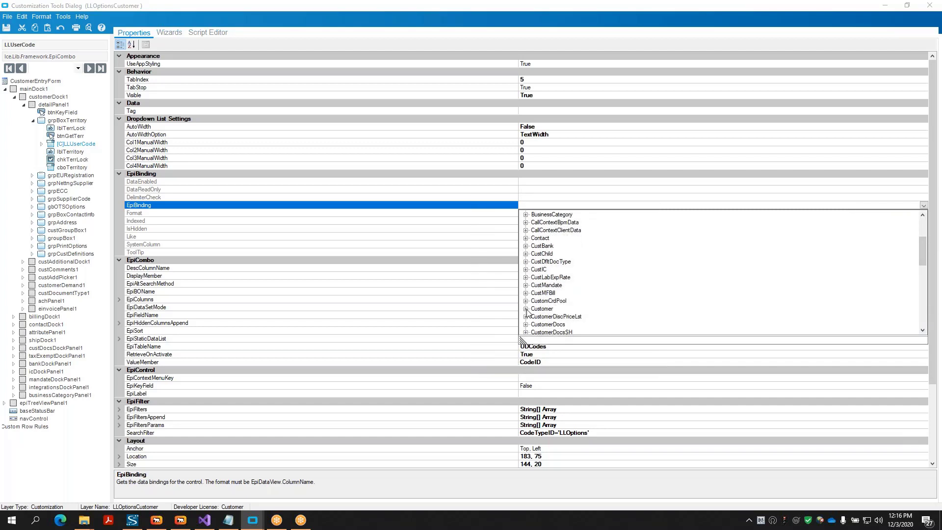
click(525, 309)
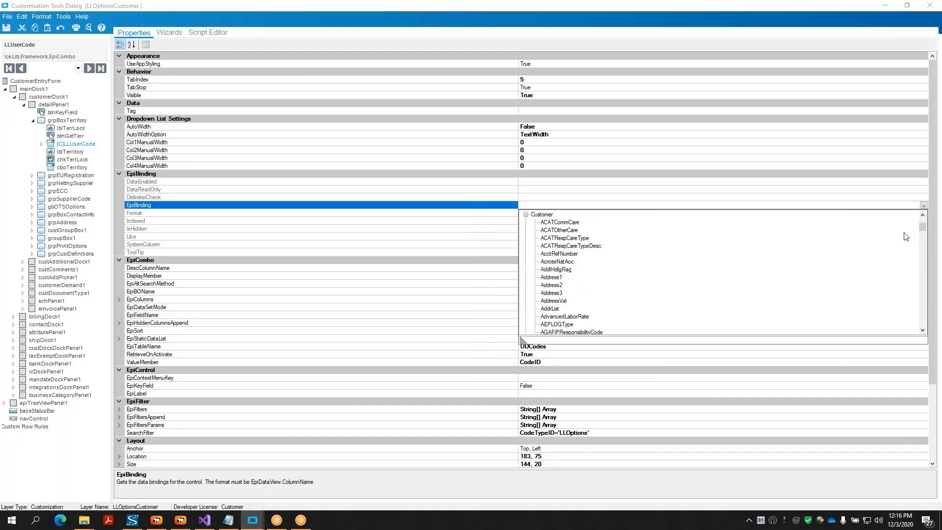
drag(919, 228, 670, 295)
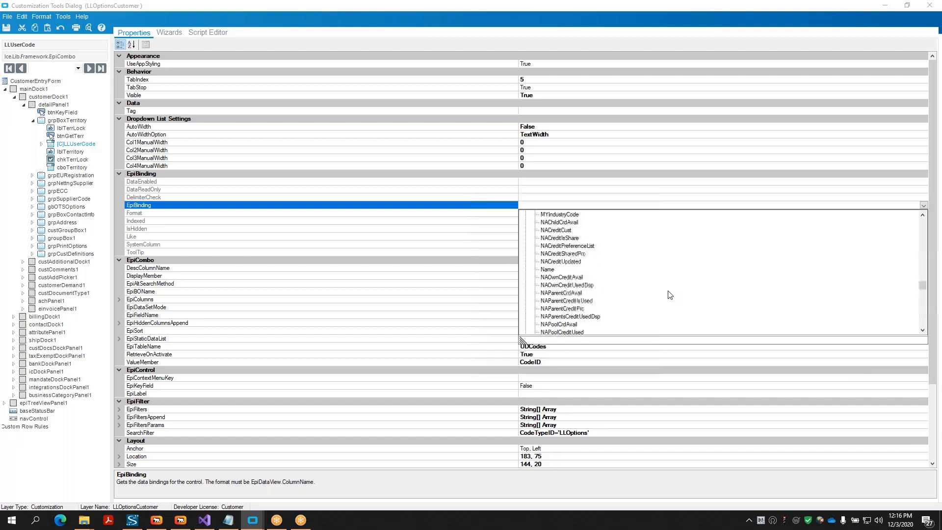
scroll(669, 295, up, 15)
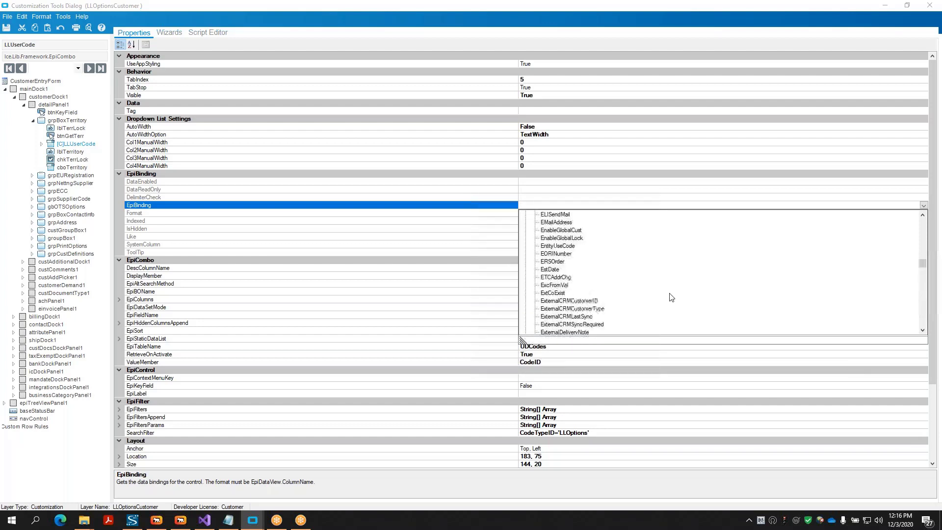
scroll(671, 297, up, 3)
click(772, 31)
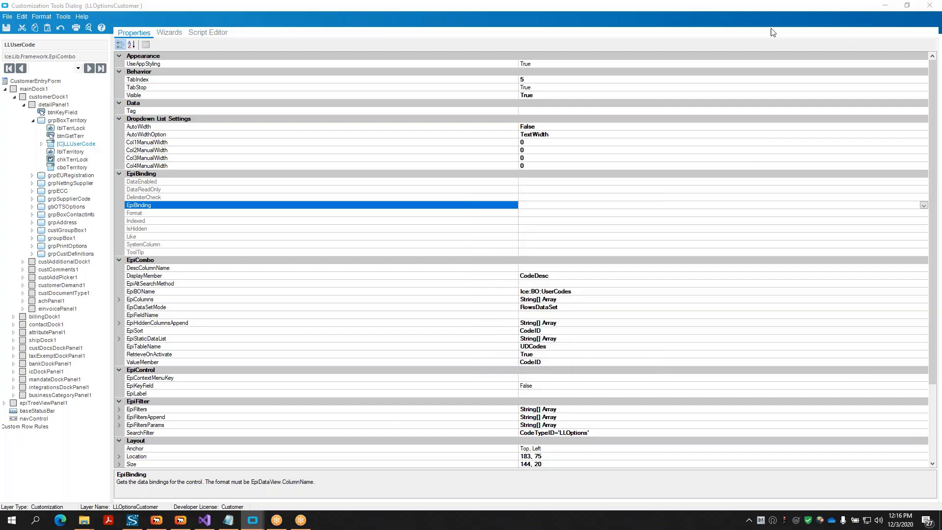
Return to the Epicor home screen, search the menus for "UD col" and try to open UD Column Maintenance.
click(884, 4)
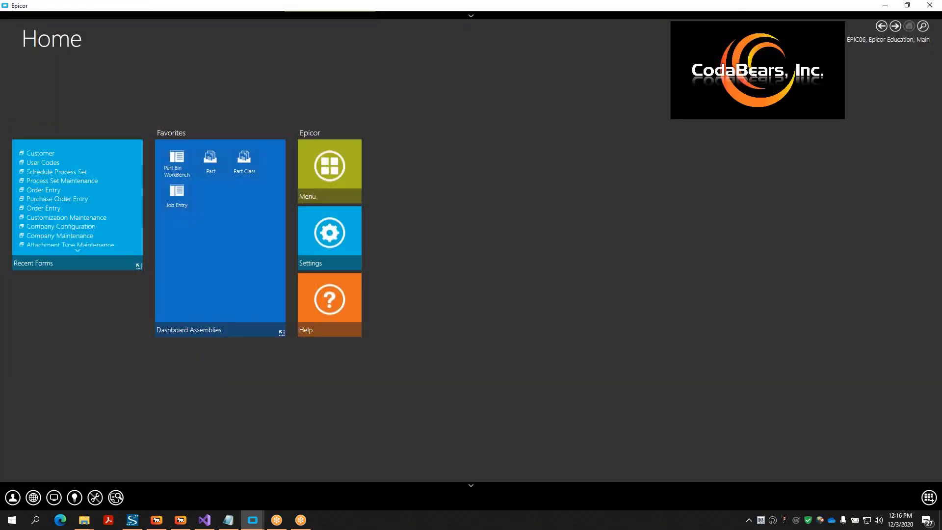
click(922, 25)
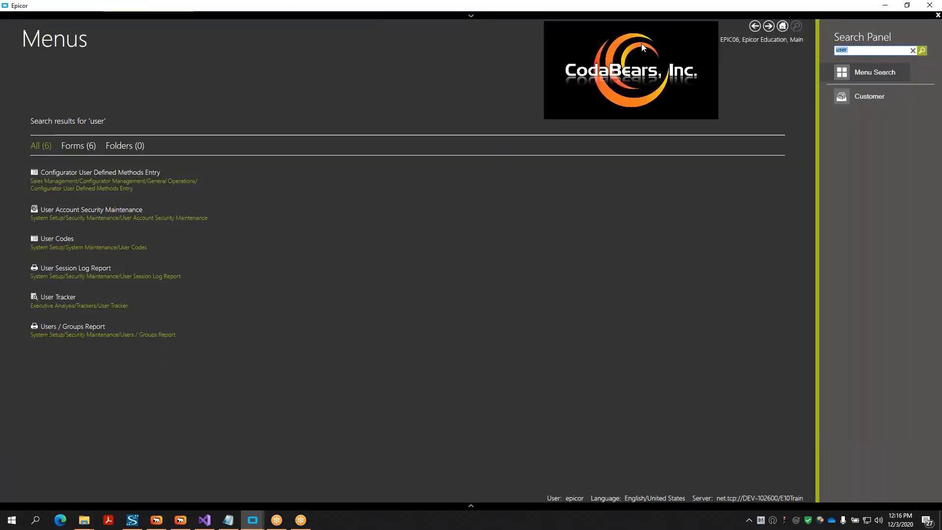
text(UD)
key(Return)
text(col)
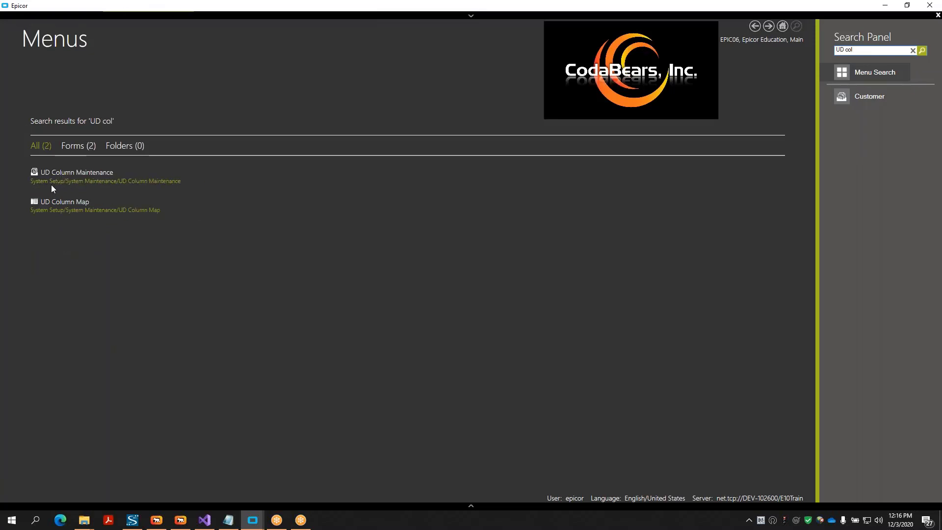
click(103, 175)
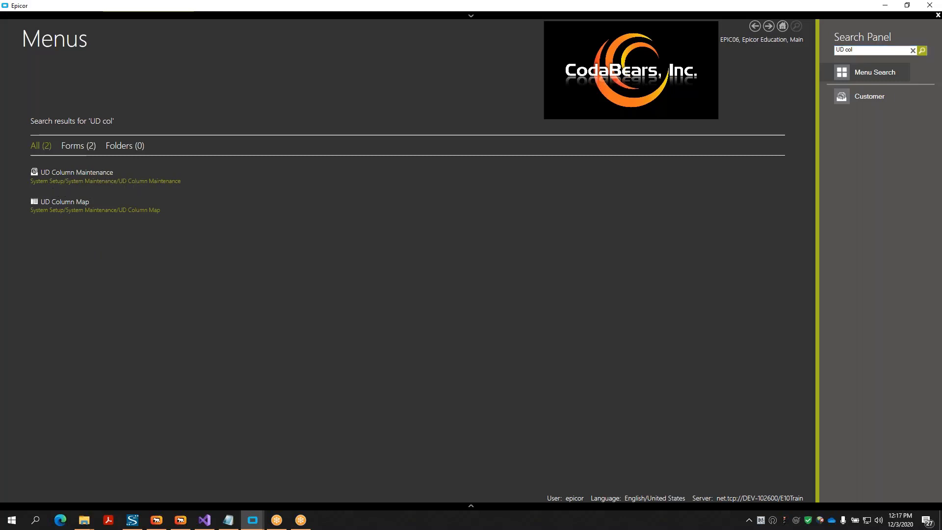
click(450, 315)
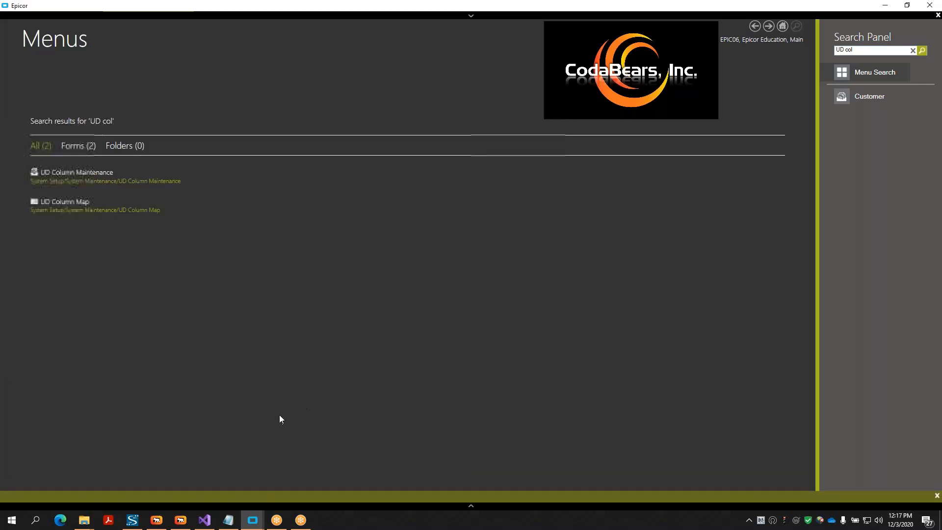
Return to the Customization Tools Dialog and look through the Customer columns offered for the combo's EpiBinding to find a suitable field.
click(260, 516)
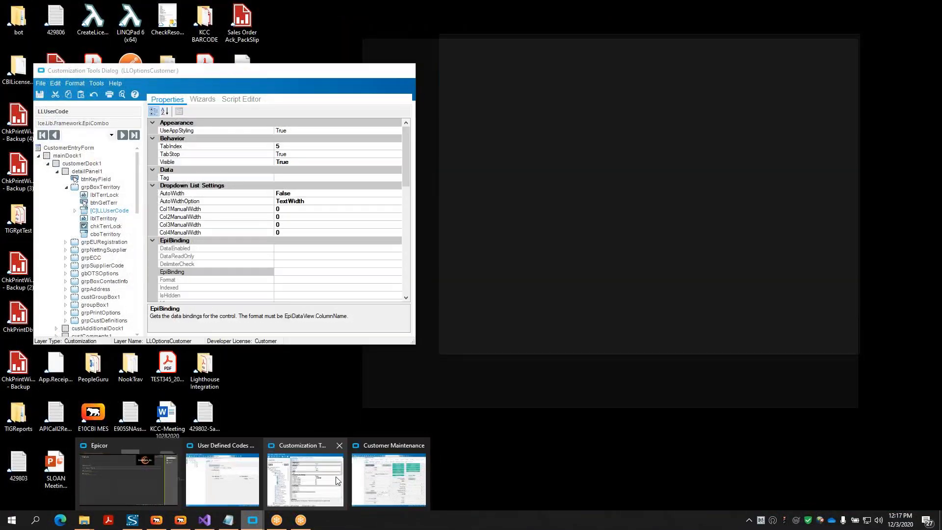
click(337, 476)
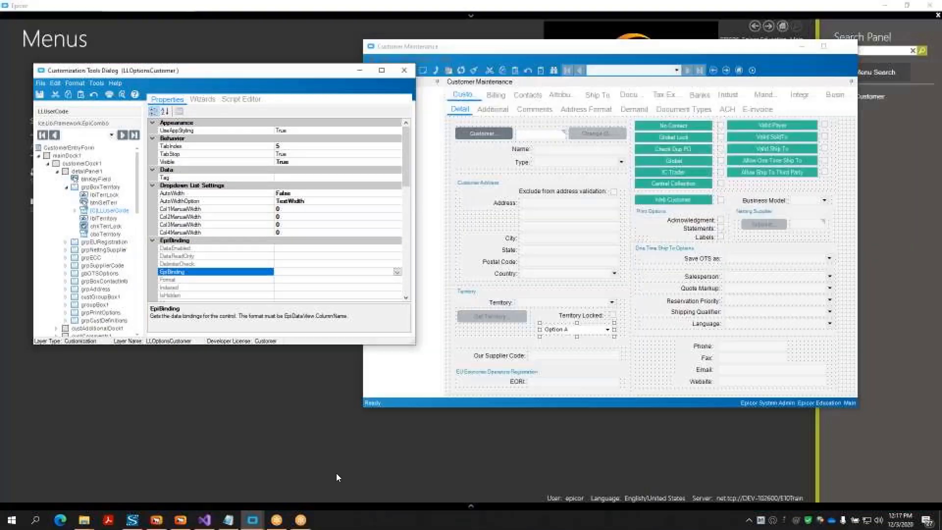
click(398, 272)
scroll(324, 351, down, 5)
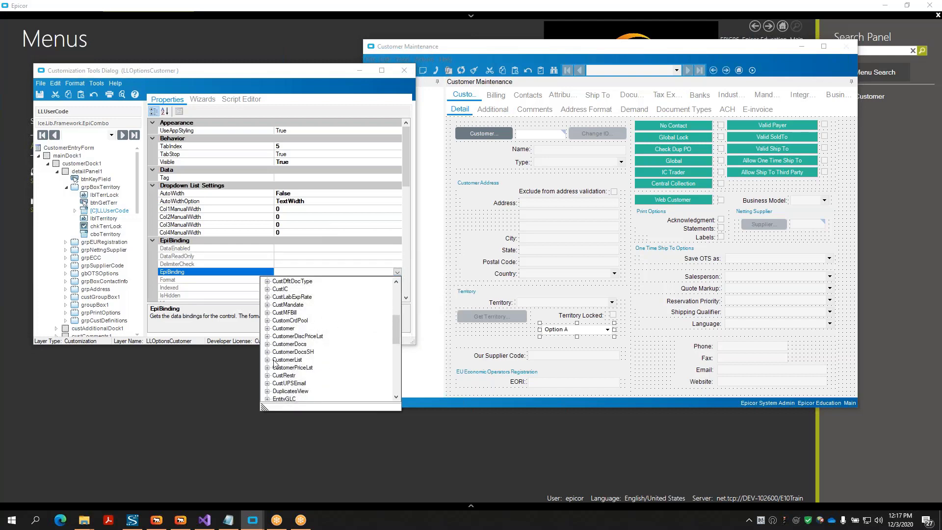
click(267, 328)
scroll(321, 333, down, 1)
scroll(319, 331, up, 1)
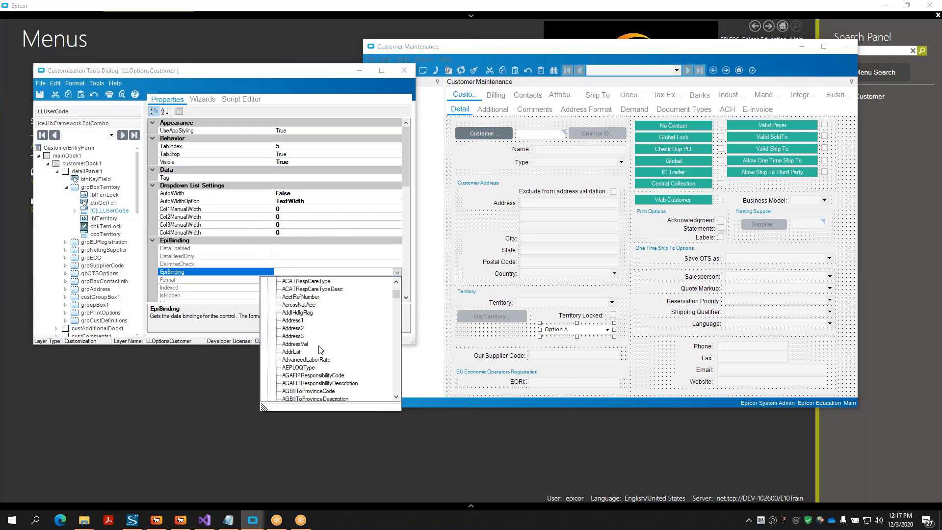
scroll(308, 328, down, 10)
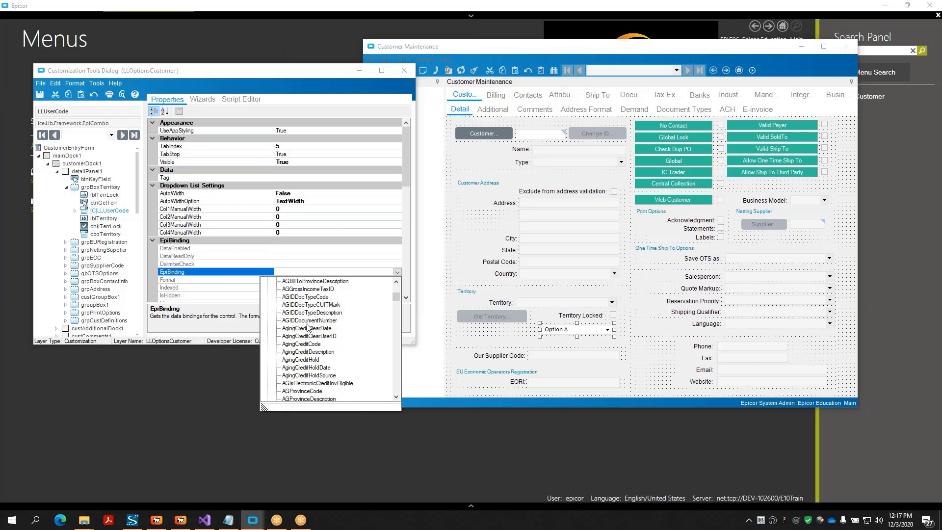
scroll(308, 324, down, 8)
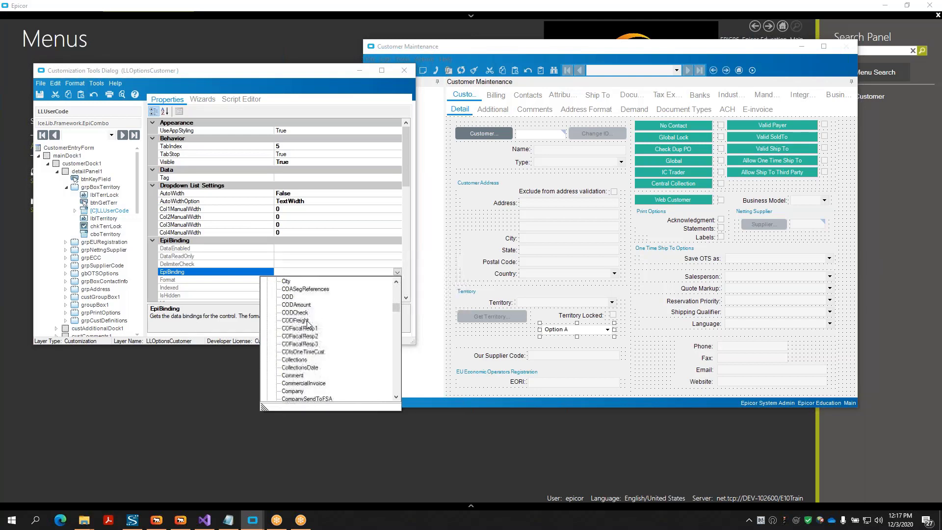
scroll(305, 325, down, 10)
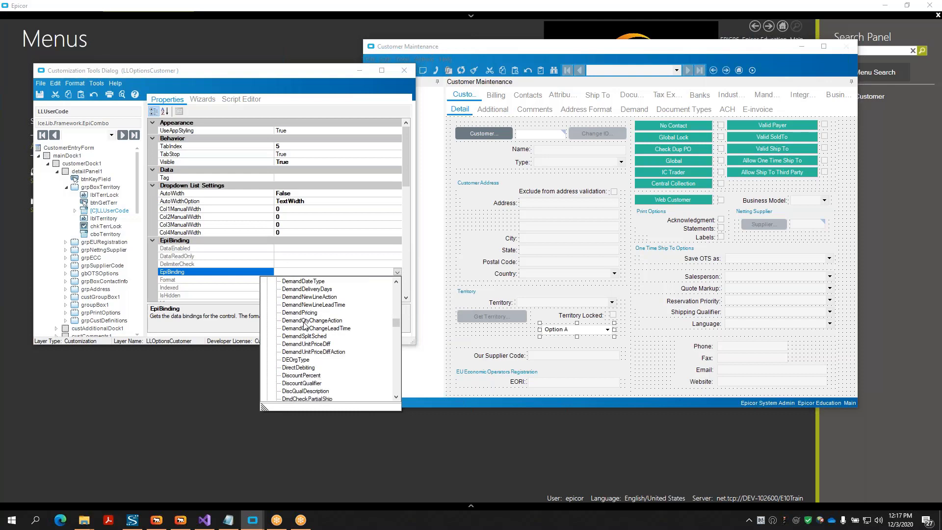
scroll(304, 325, down, 15)
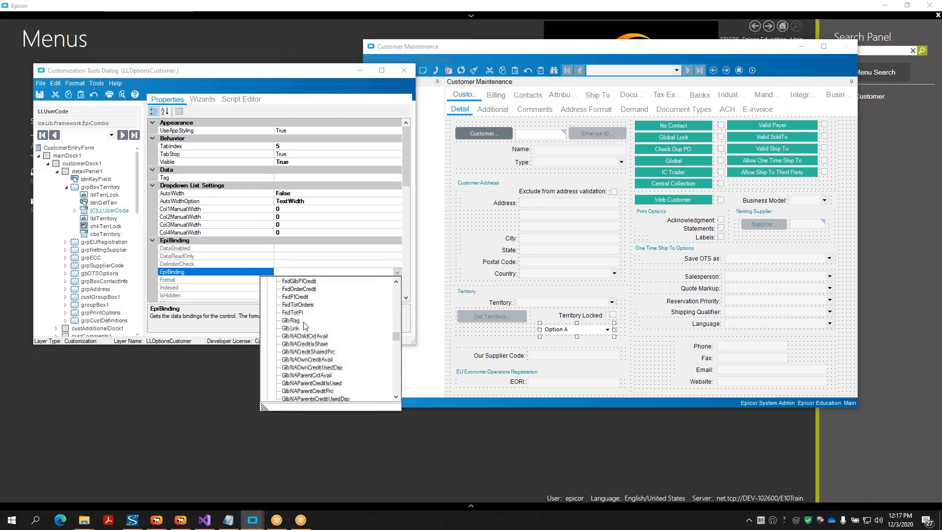
scroll(304, 325, down, 15)
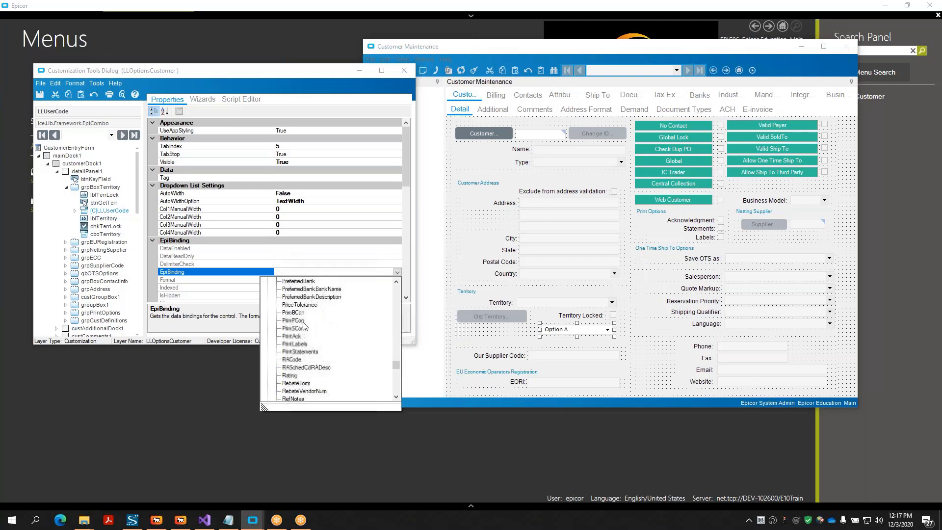
scroll(303, 325, up, 15)
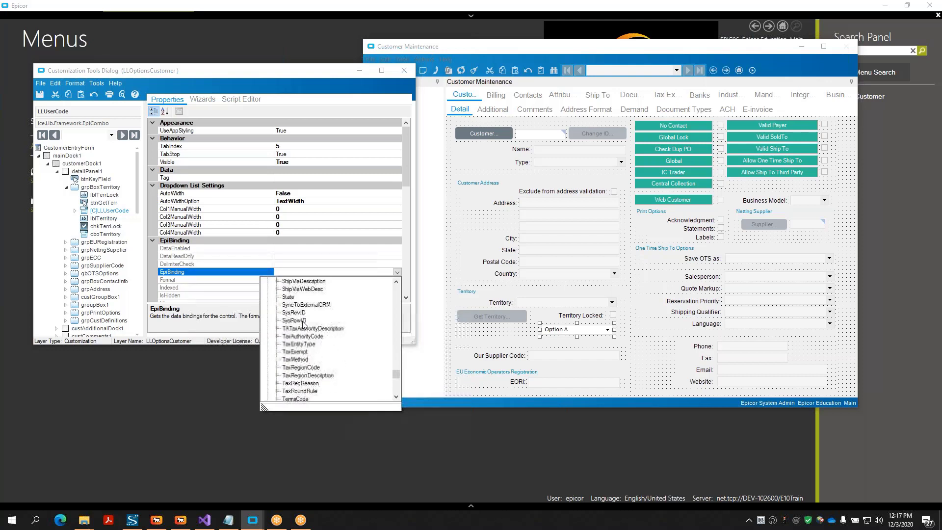
Examine the EpiBinding values of the State, City and Address text boxes in the Customer Address group.
click(525, 249)
click(529, 249)
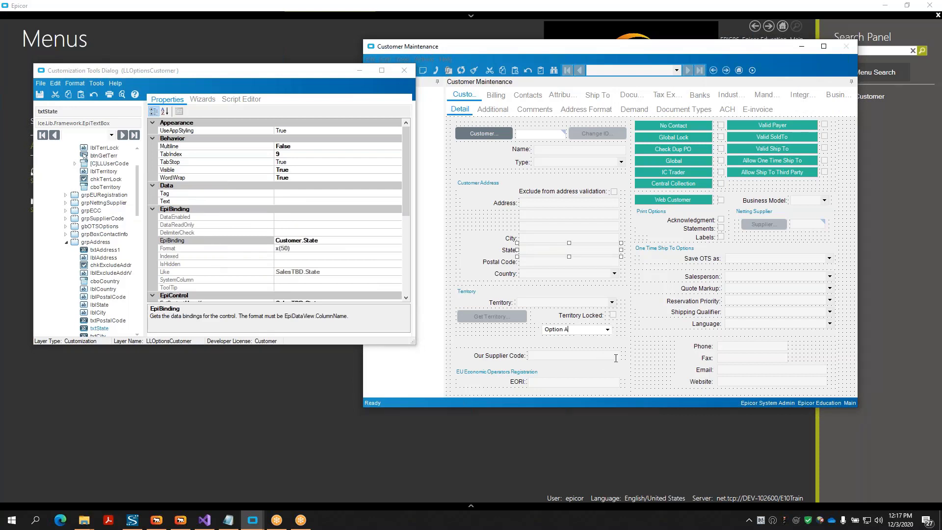
click(551, 238)
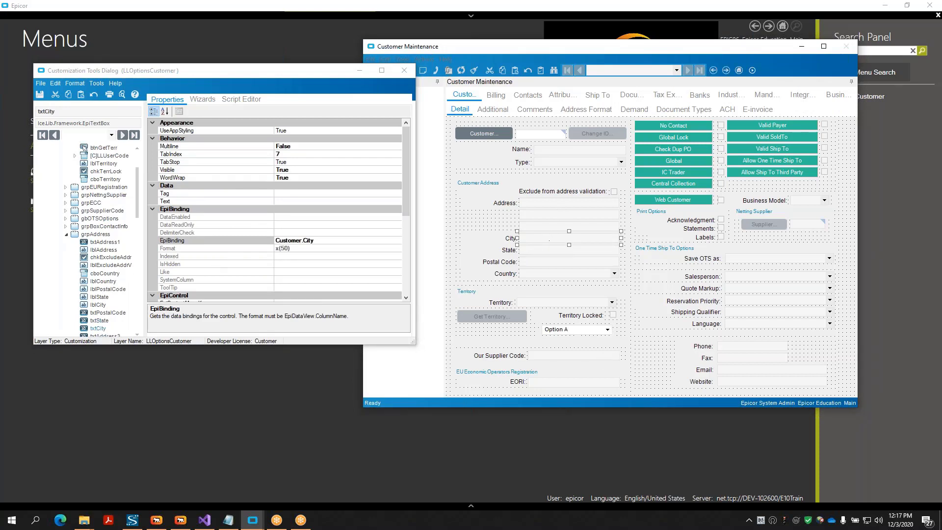
click(552, 226)
click(553, 214)
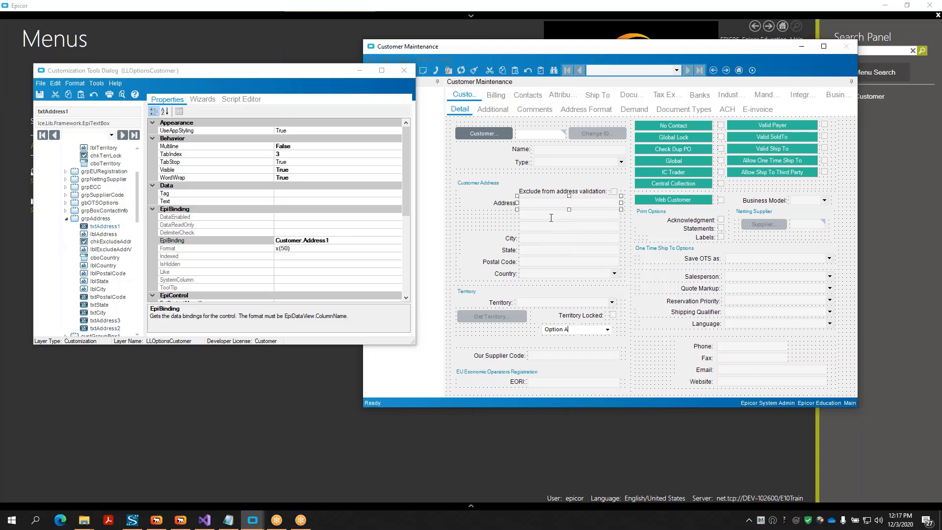
click(554, 250)
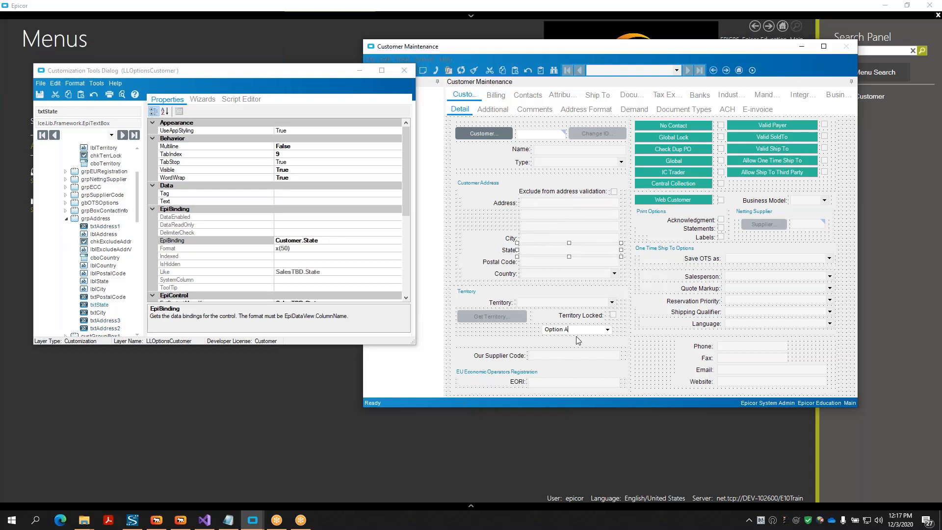
Inspect the EpiBinding property of the LLUserCode combo, moving the Customization Tools Dialog closer to the form.
click(577, 220)
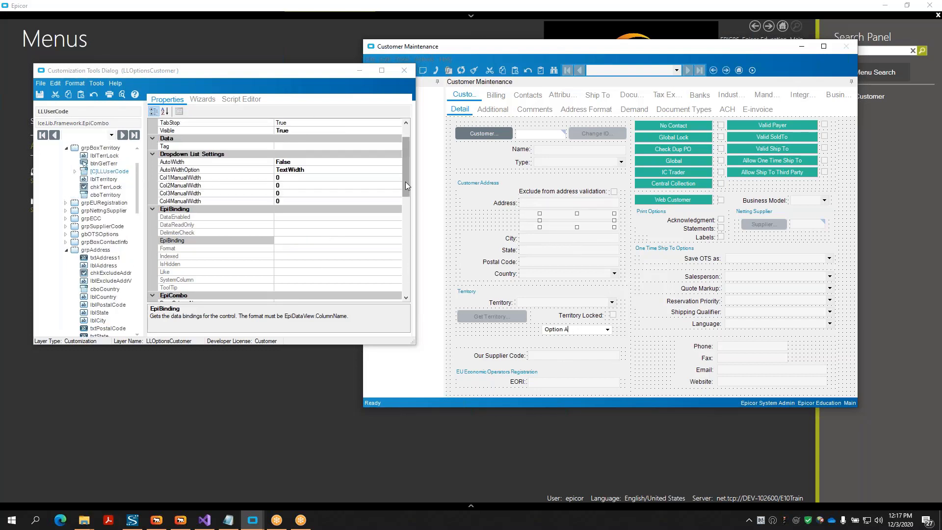
scroll(405, 182, down, 2)
click(399, 224)
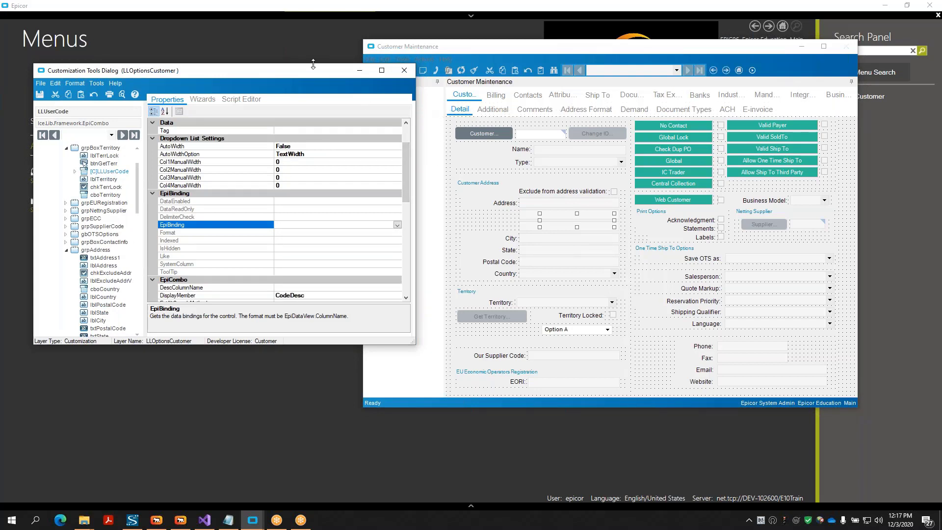
drag(314, 76, 405, 86)
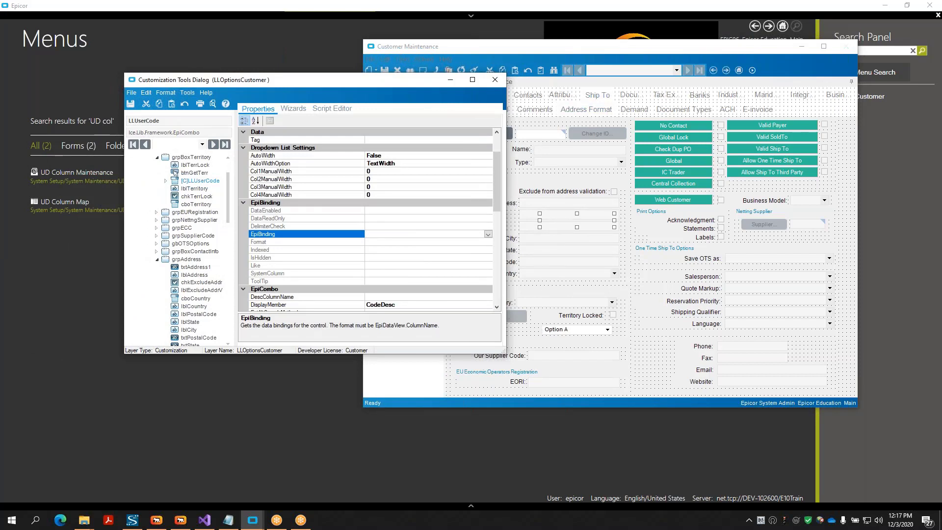
click(603, 329)
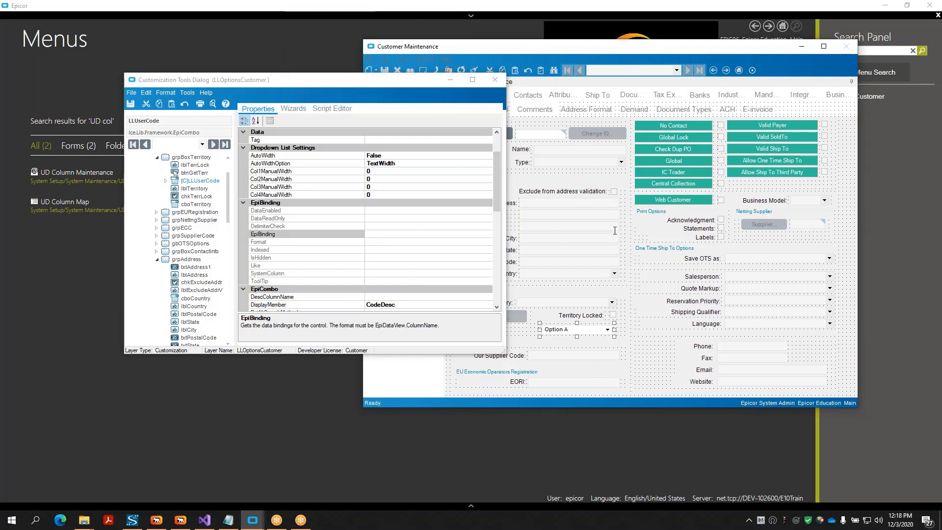
click(339, 234)
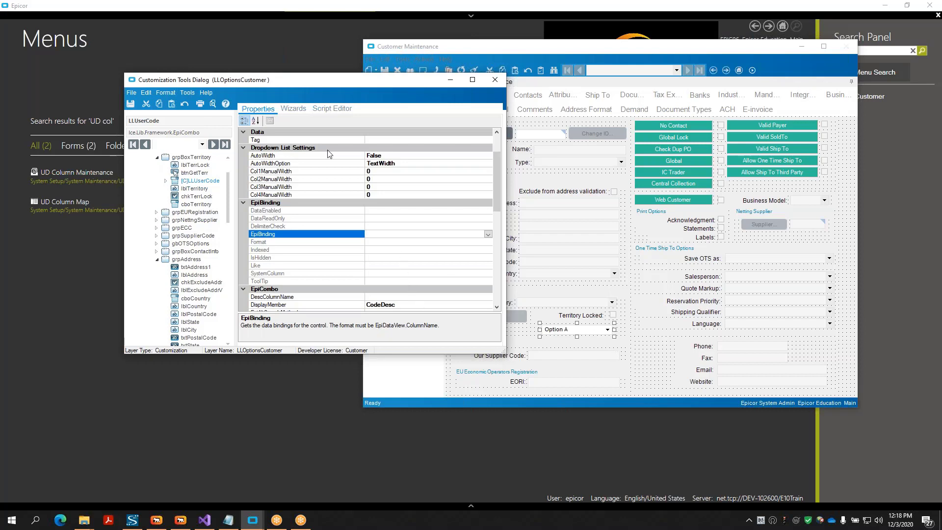
Review the customization's script code through to the object disposal section, and return to the Customer Maintenance form.
click(325, 109)
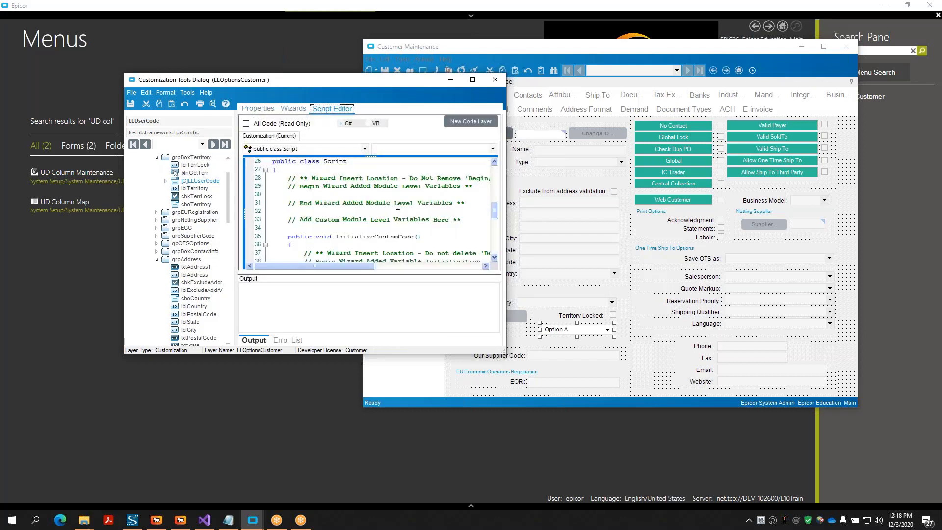
scroll(432, 228, down, 8)
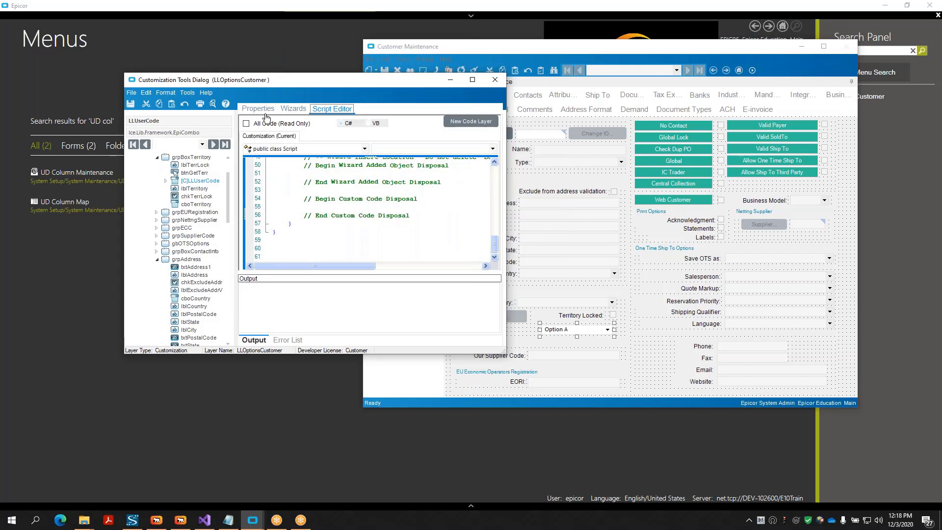
click(640, 355)
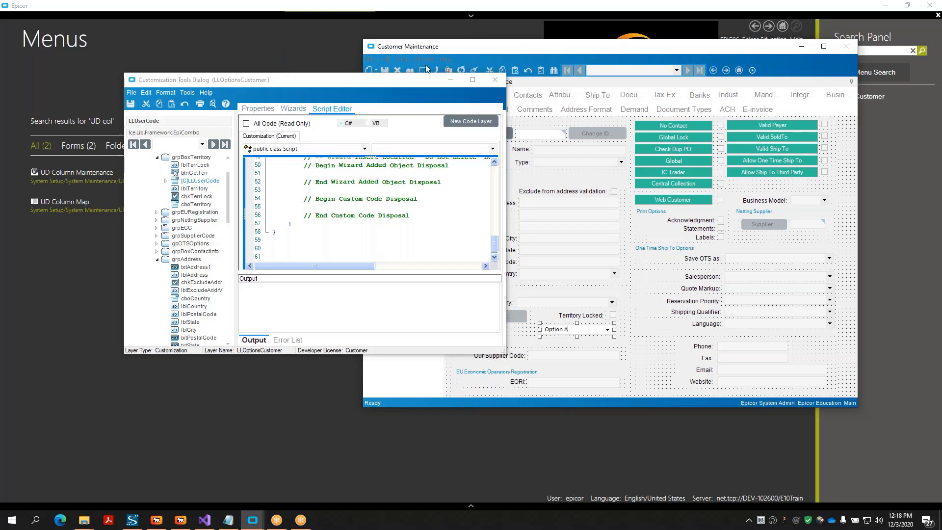
Return from the script to the LLUserCode combo's properties and look through the data views offered for its EpiBinding.
scroll(366, 207, up, 15)
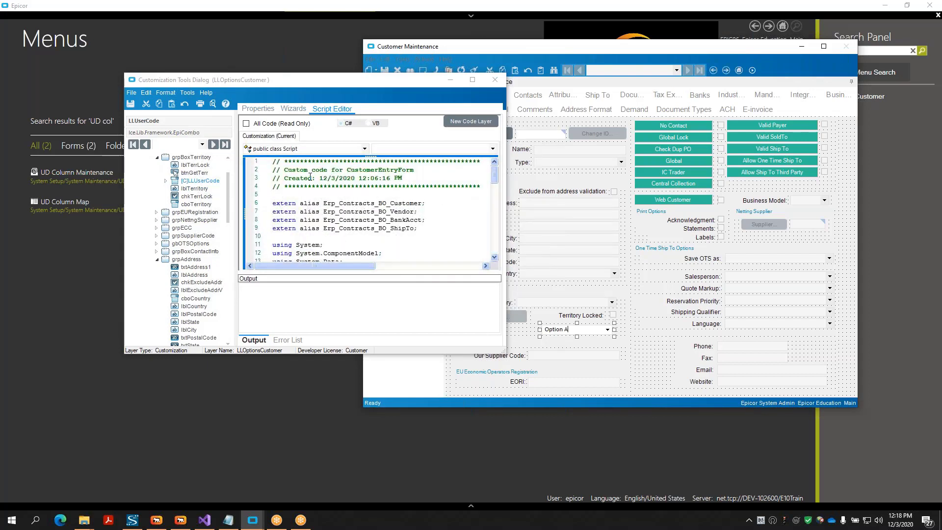
click(268, 108)
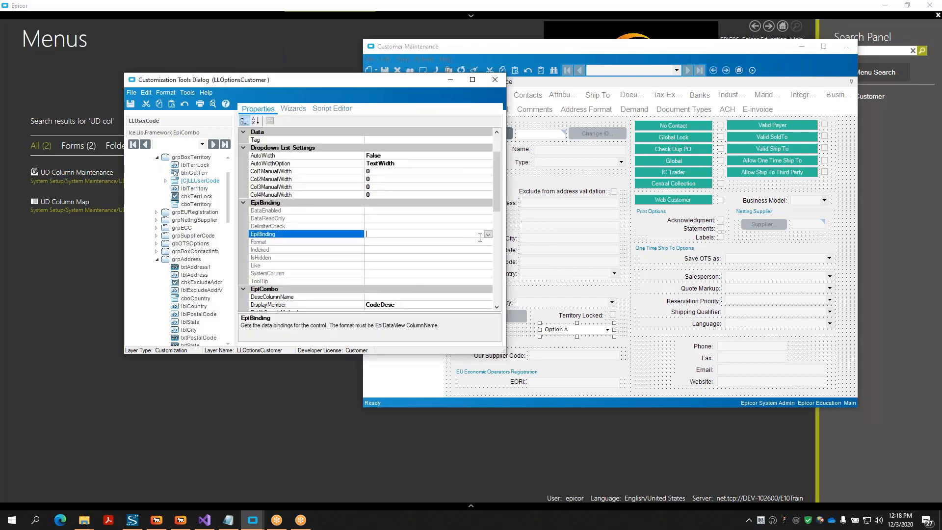
click(475, 238)
click(488, 234)
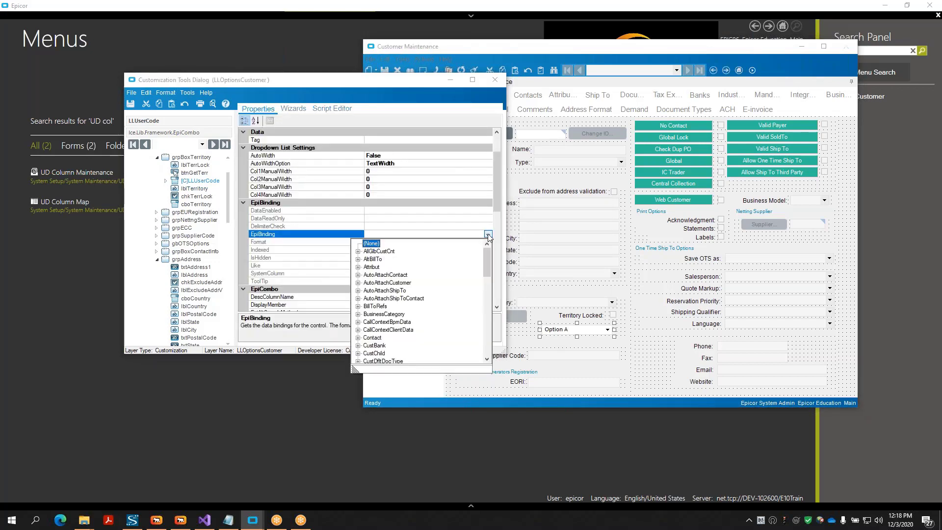
drag(487, 259, 485, 352)
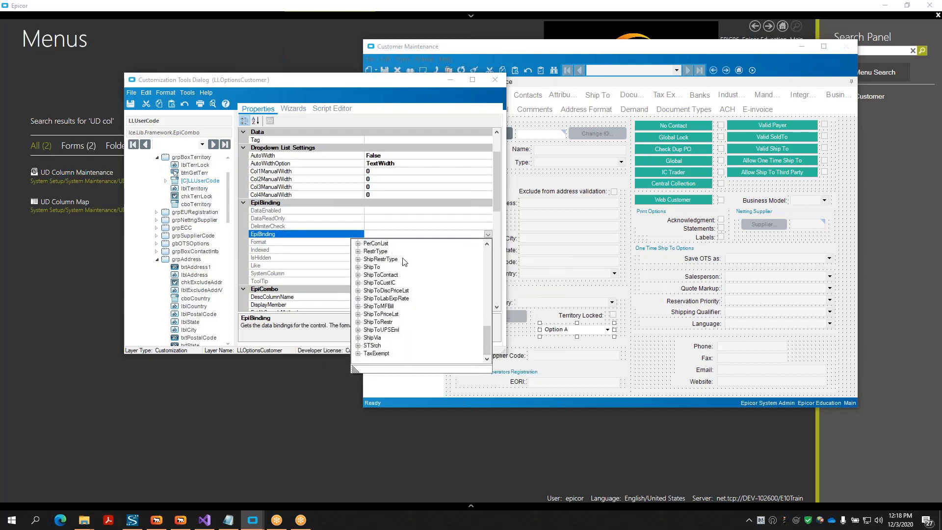
Read the description of the Add User Defined Table As Child code wizard, then close the wizard dialog without launching it.
click(183, 94)
click(186, 93)
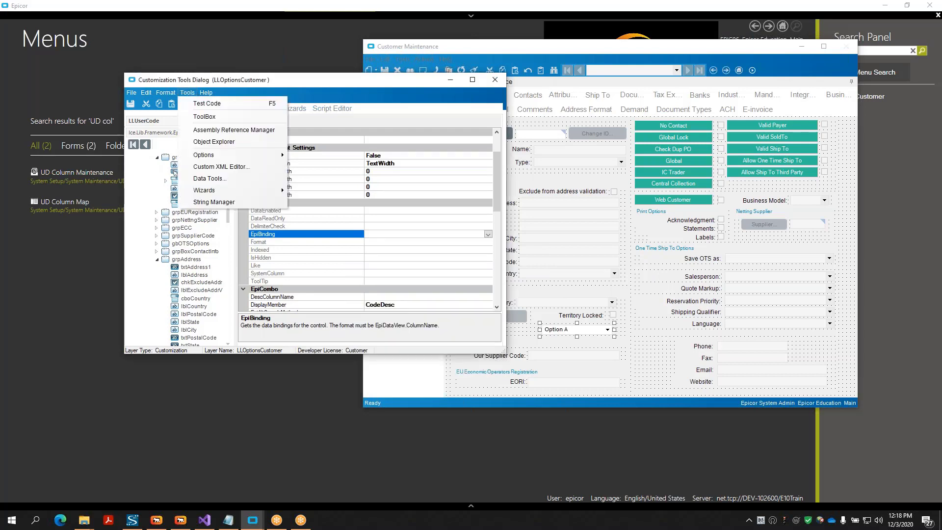
mouse_move(232, 189)
click(338, 202)
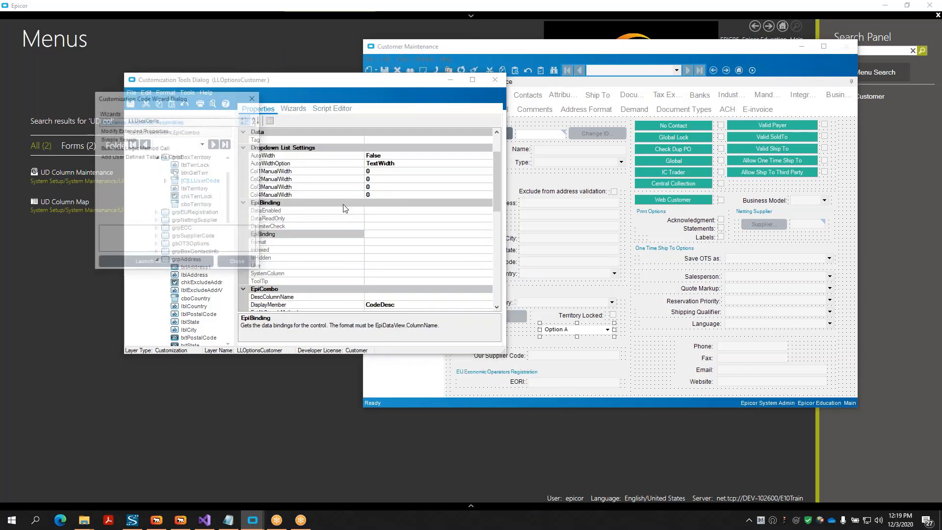
click(178, 158)
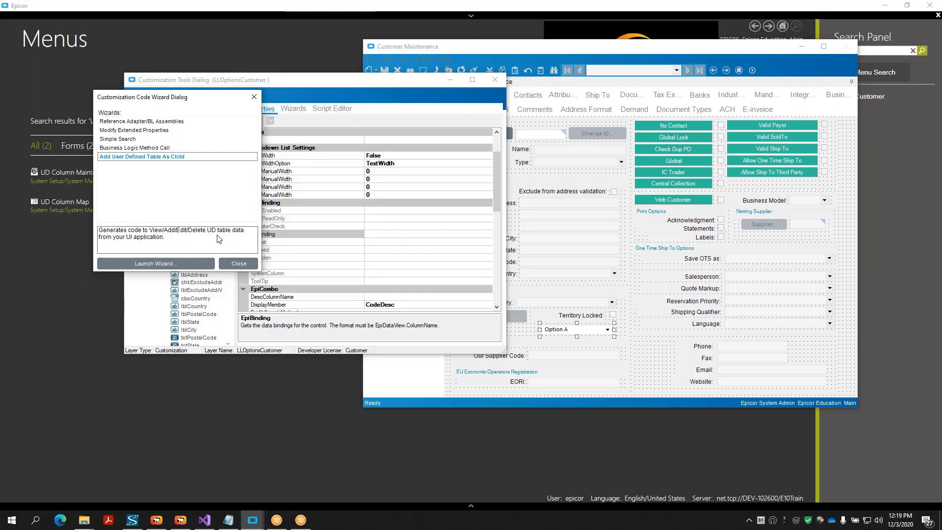
click(229, 261)
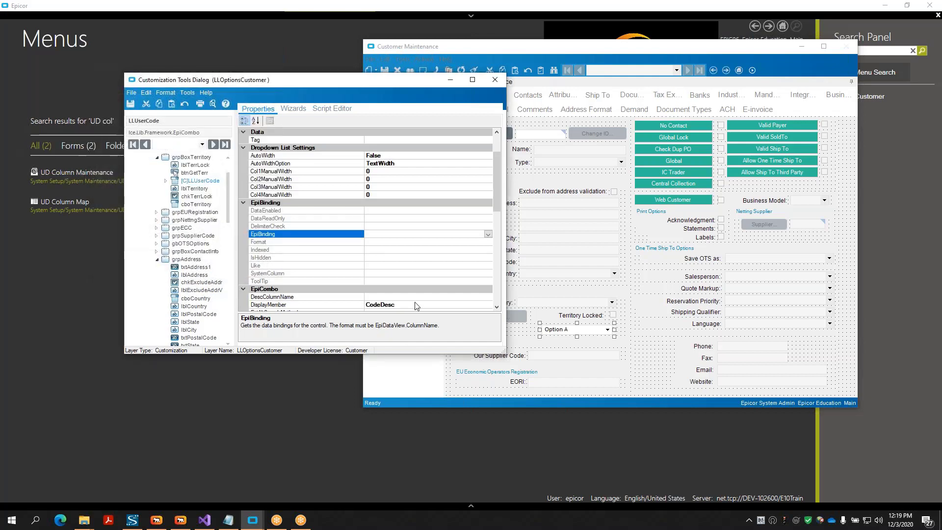
Move the Customization Tools Dialog clear of the form and look through the business objects offered for the combo's EpiBOName.
scroll(416, 306, down, 5)
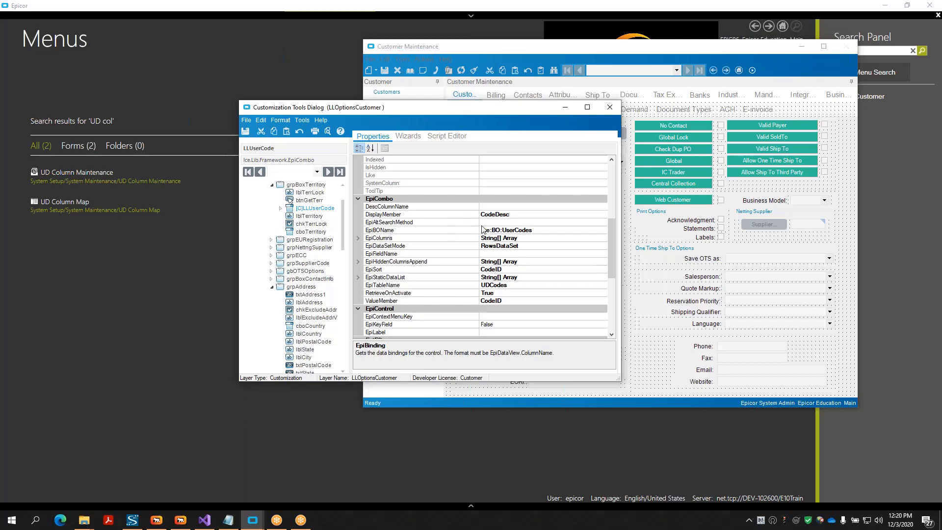
drag(457, 107, 323, 85)
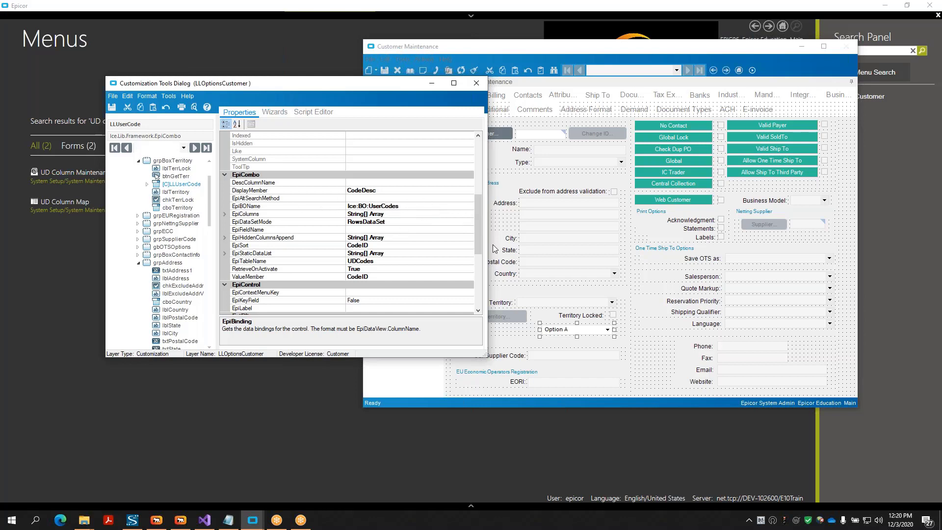
click(419, 206)
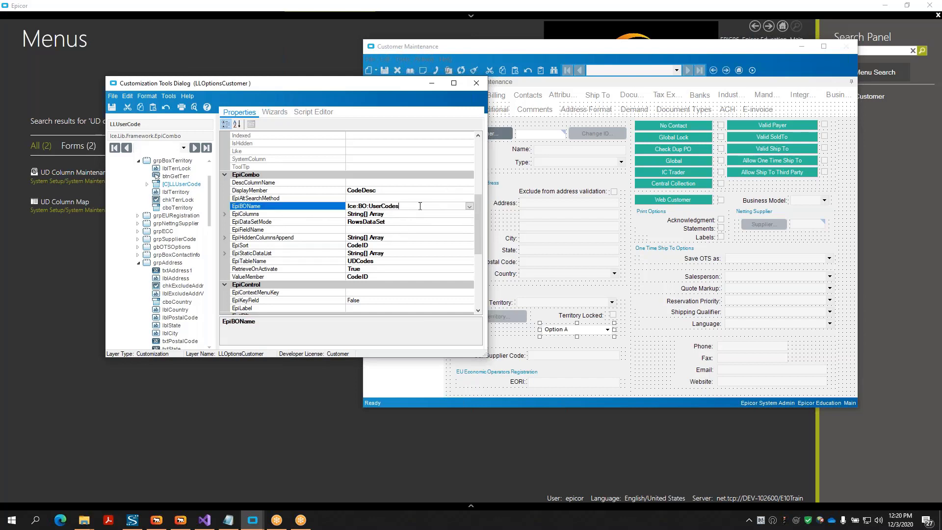
click(469, 206)
scroll(423, 272, up, 10)
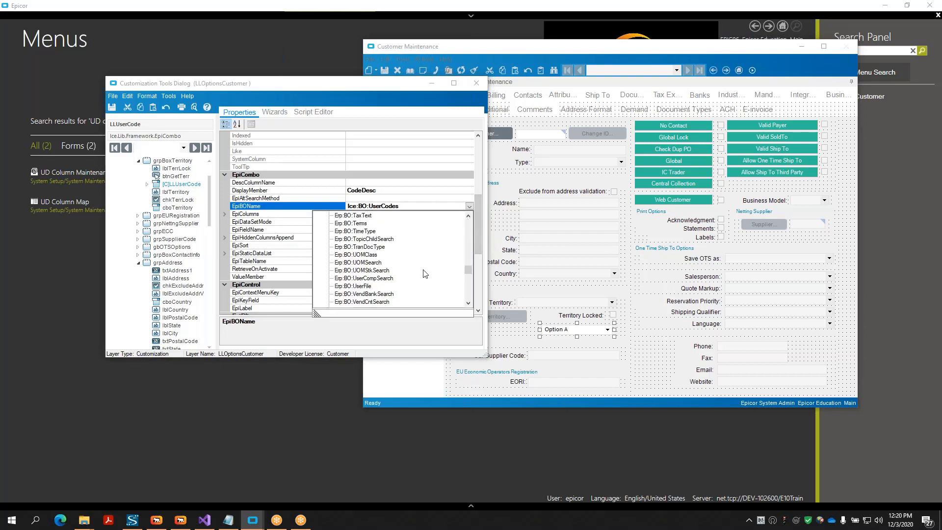
scroll(423, 273, up, 10)
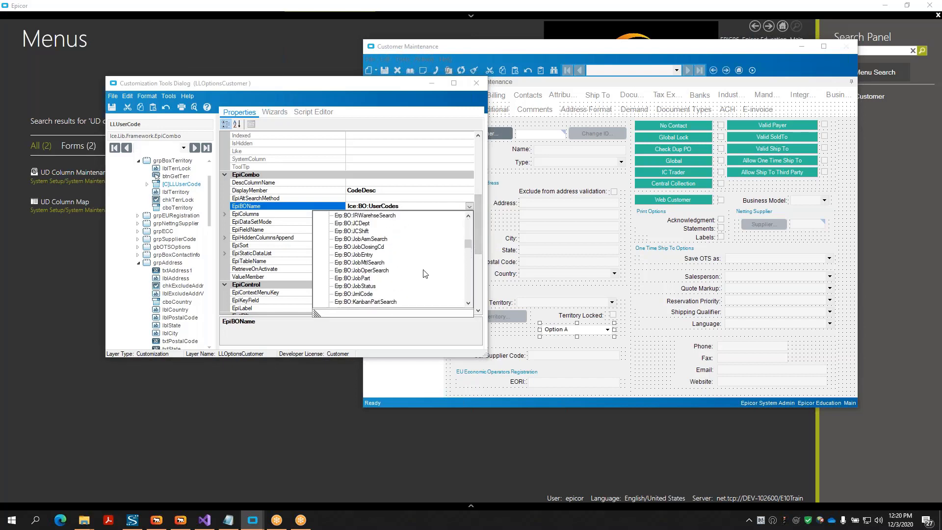
click(380, 193)
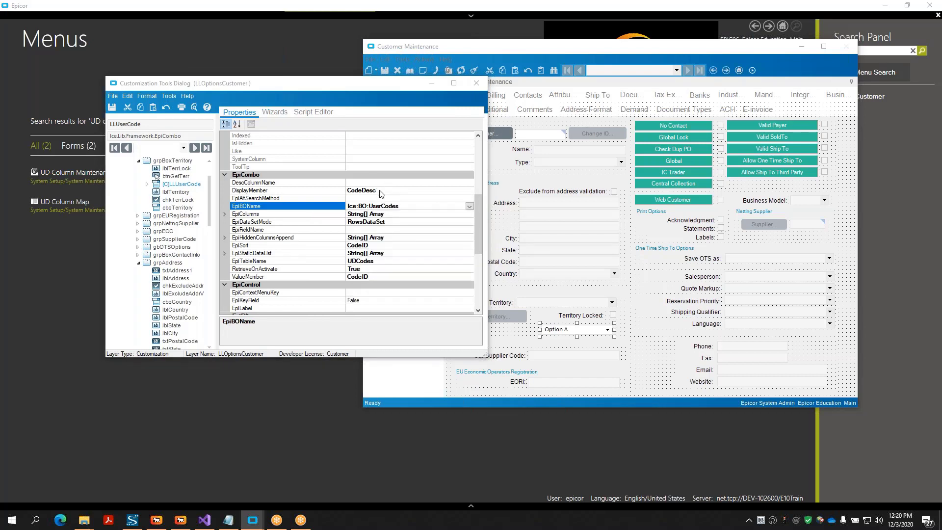
Inspect the DisplayMember and ValueMember properties of the LLUserCode combo and return to the Customer Maintenance form.
click(380, 191)
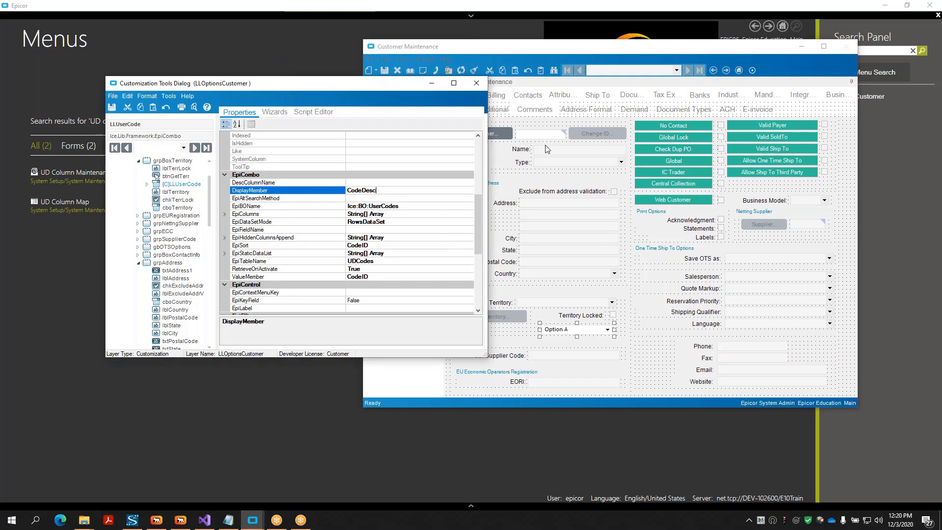
click(382, 276)
double_click(382, 277)
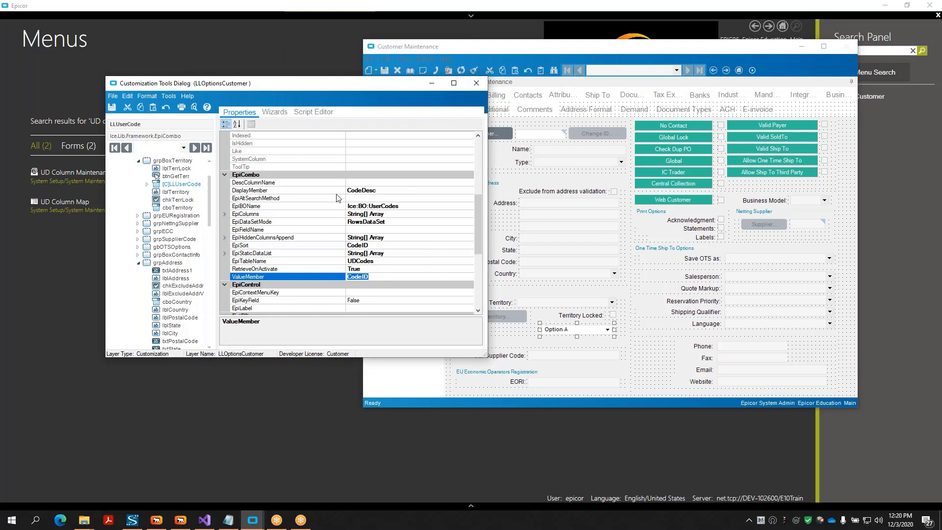
click(619, 328)
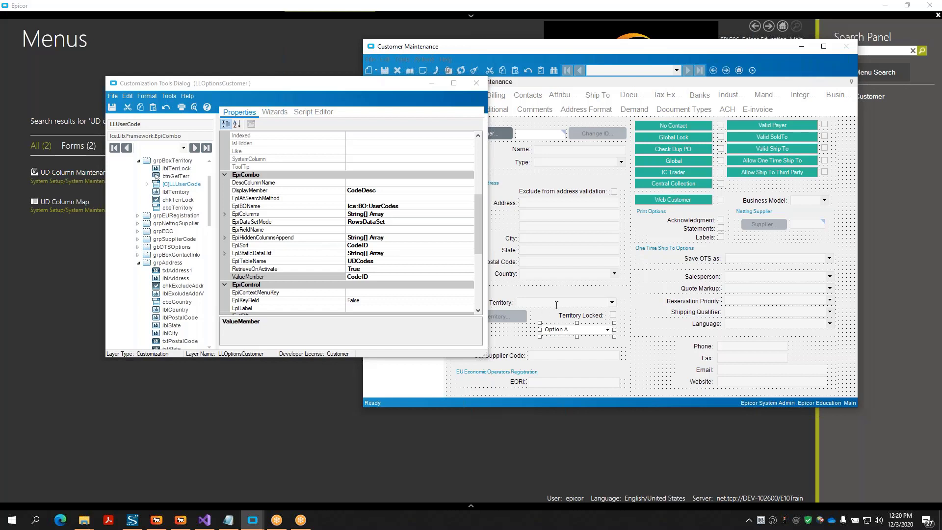
Browse the EpiBOName business objects from the UD tables up to the Customer entries, leaving the selection as it is.
click(304, 205)
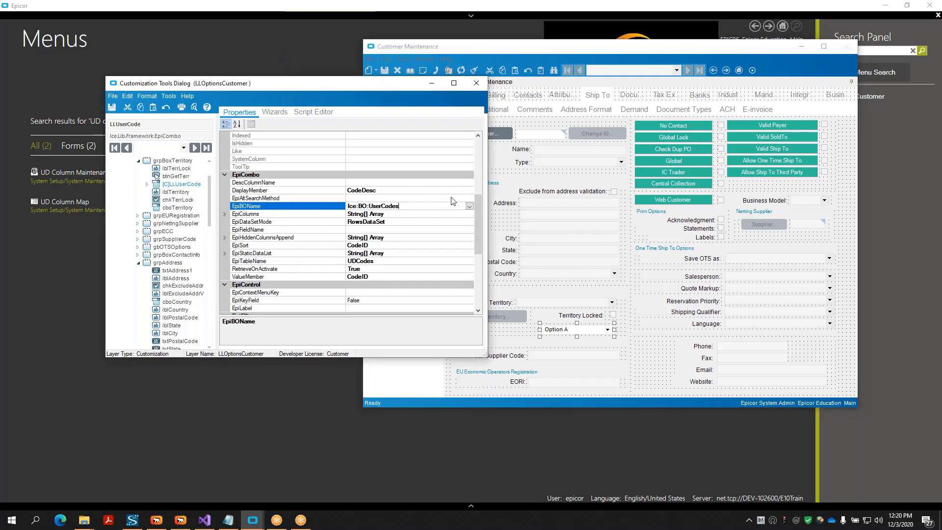
click(469, 206)
scroll(412, 267, up, 10)
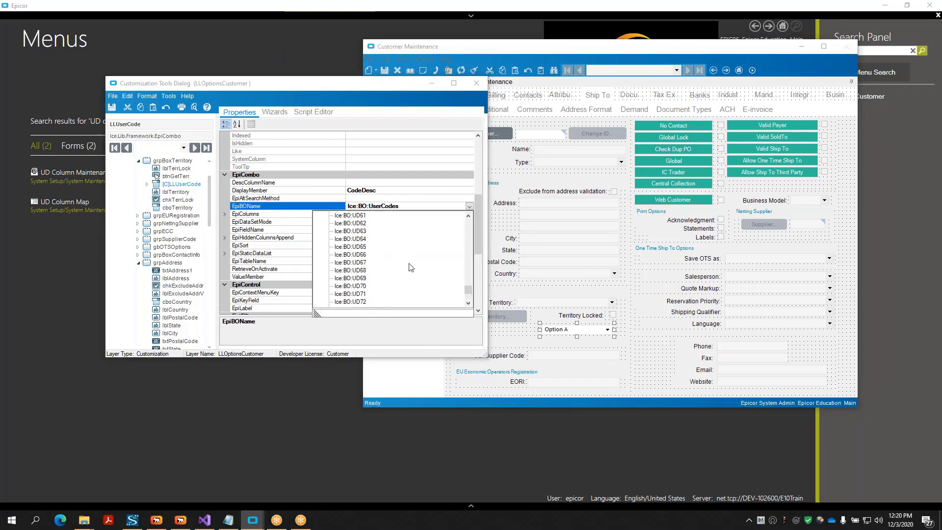
scroll(415, 268, up, 10)
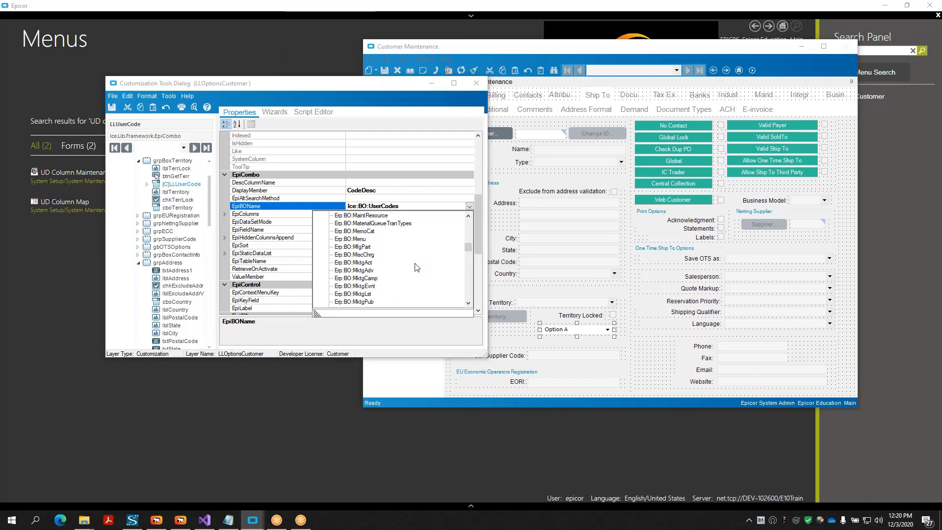
scroll(416, 268, up, 5)
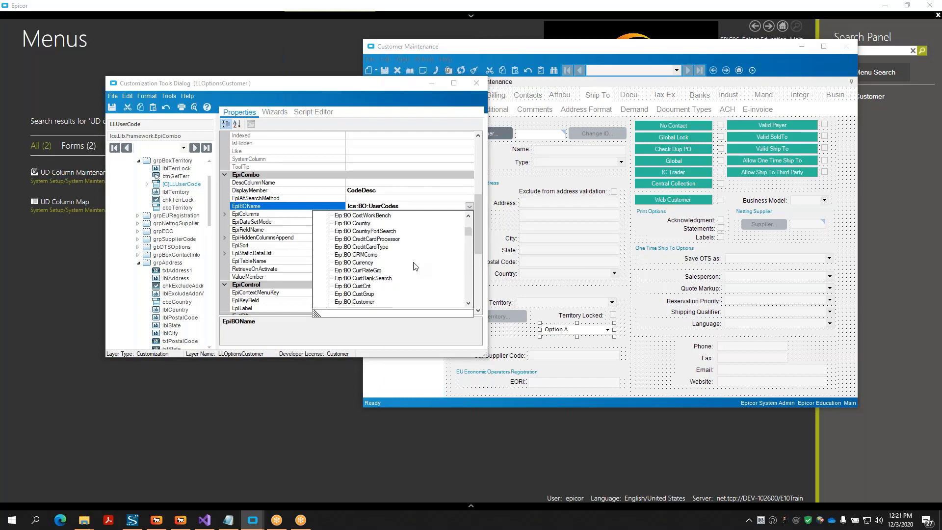
click(364, 196)
Review the combo's DisplayMember and ValueMember again, together with its EpiBinding property.
click(369, 190)
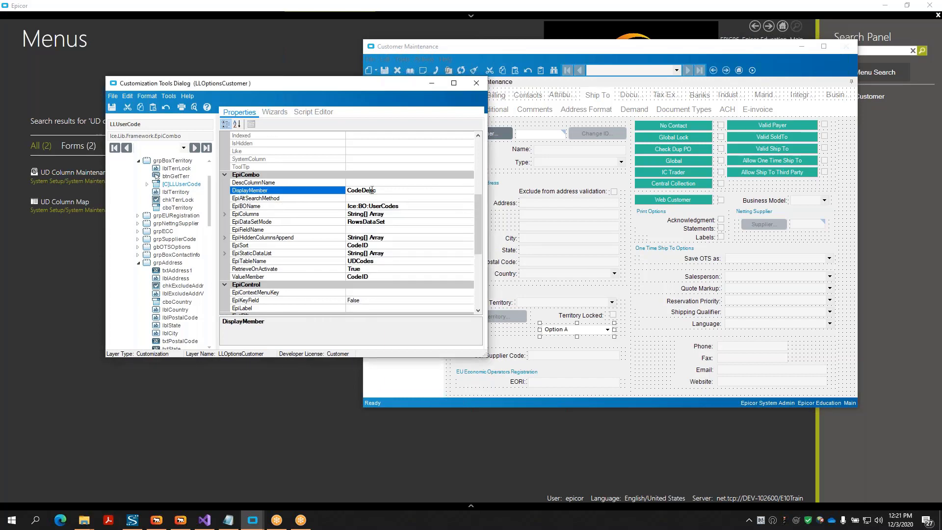
double_click(383, 190)
click(368, 276)
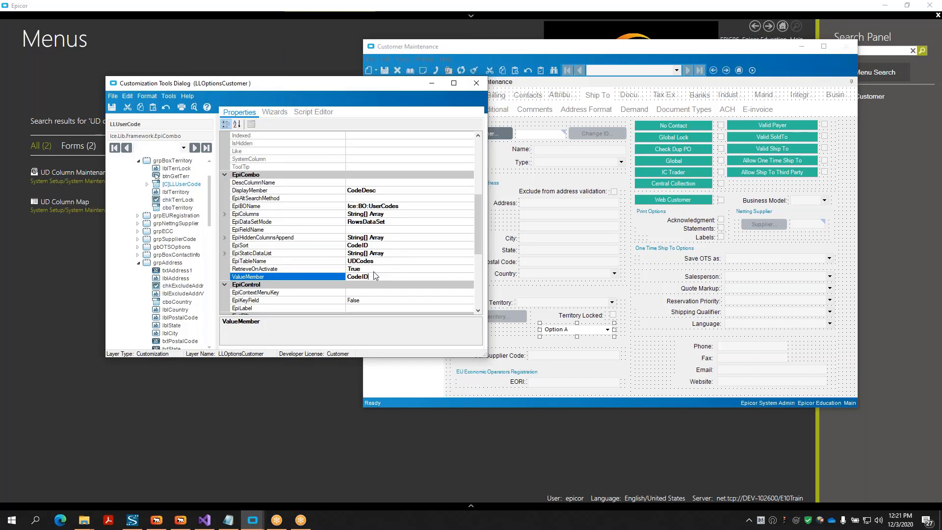
scroll(363, 272, up, 2)
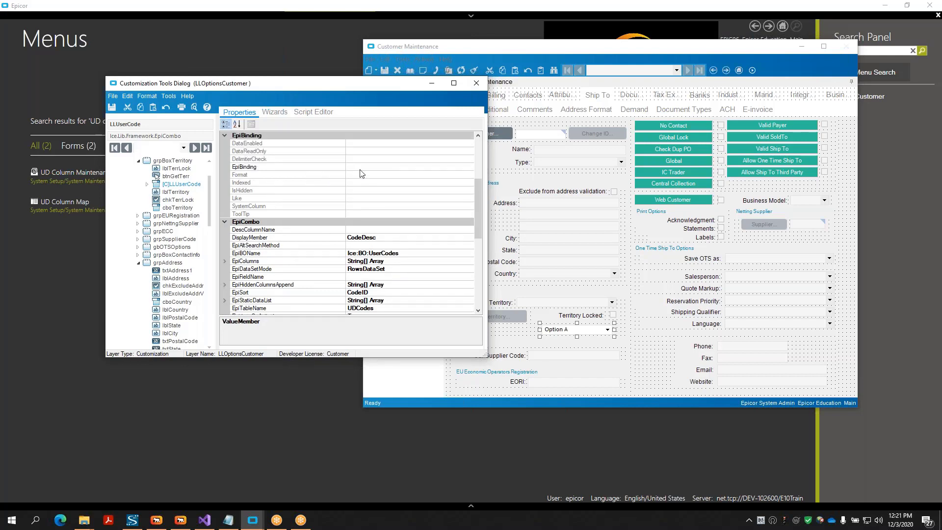
click(359, 167)
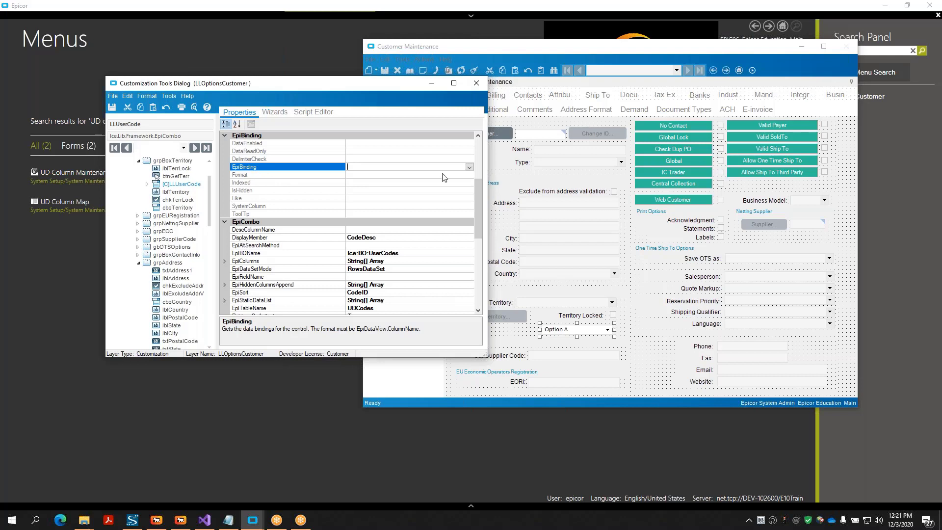
Recheck the combo's DisplayMember and the business object selected in its EpiBOName list, keeping Ice:BO:UserCodes.
scroll(448, 252, down, 1)
click(348, 214)
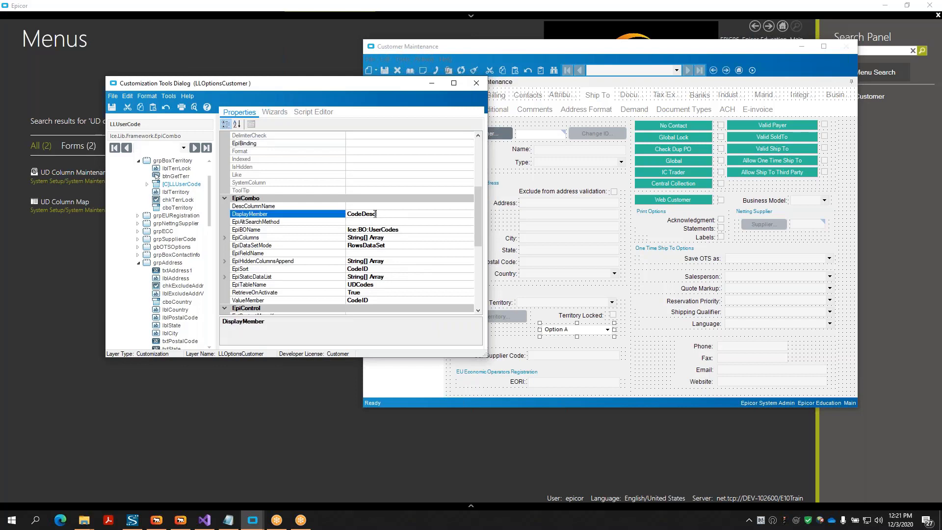
key(ctrl+a)
scroll(393, 215, up, 1)
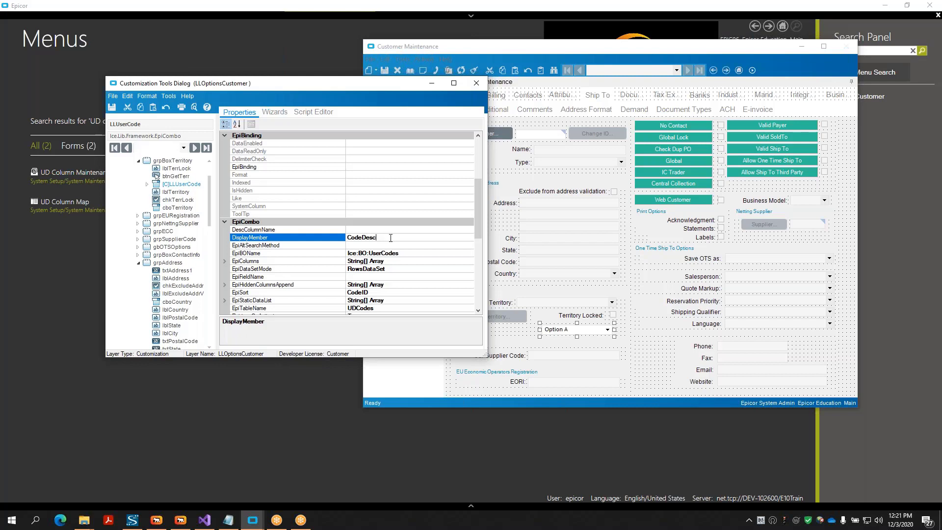
click(390, 253)
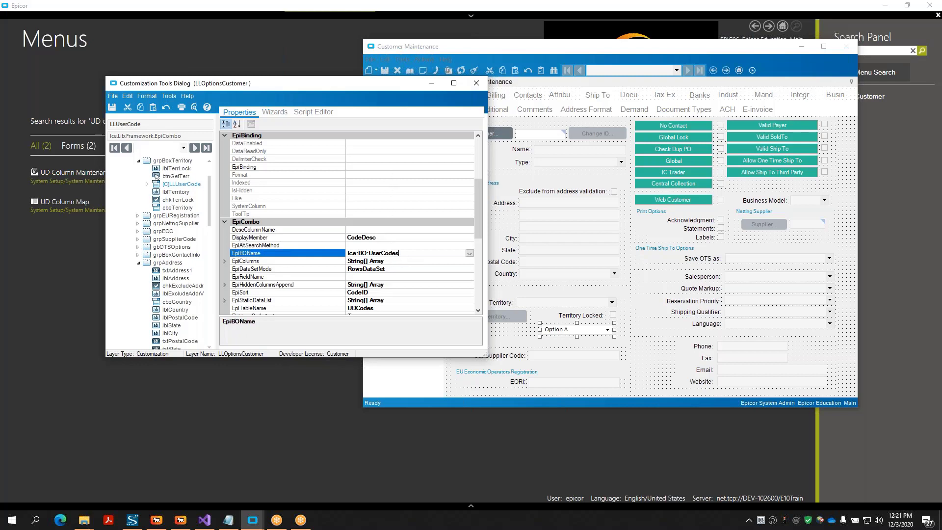
click(469, 253)
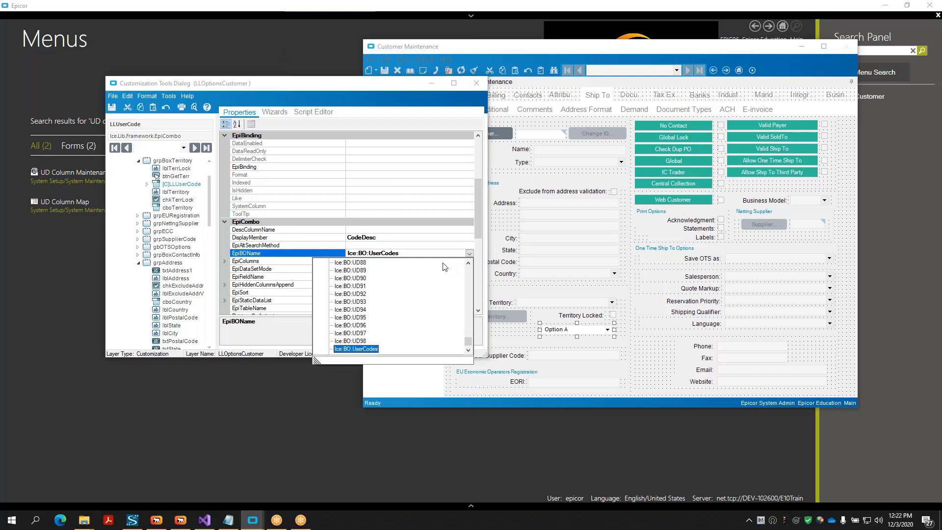
key(Return)
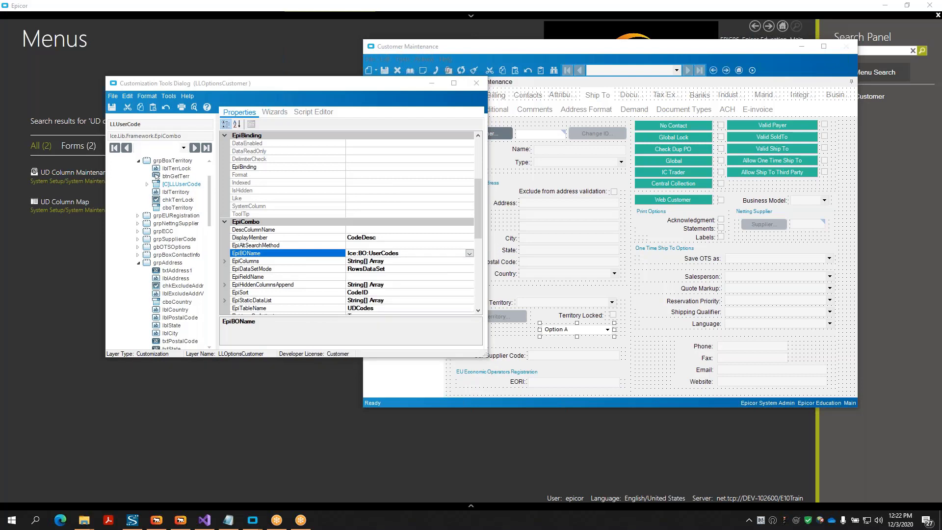